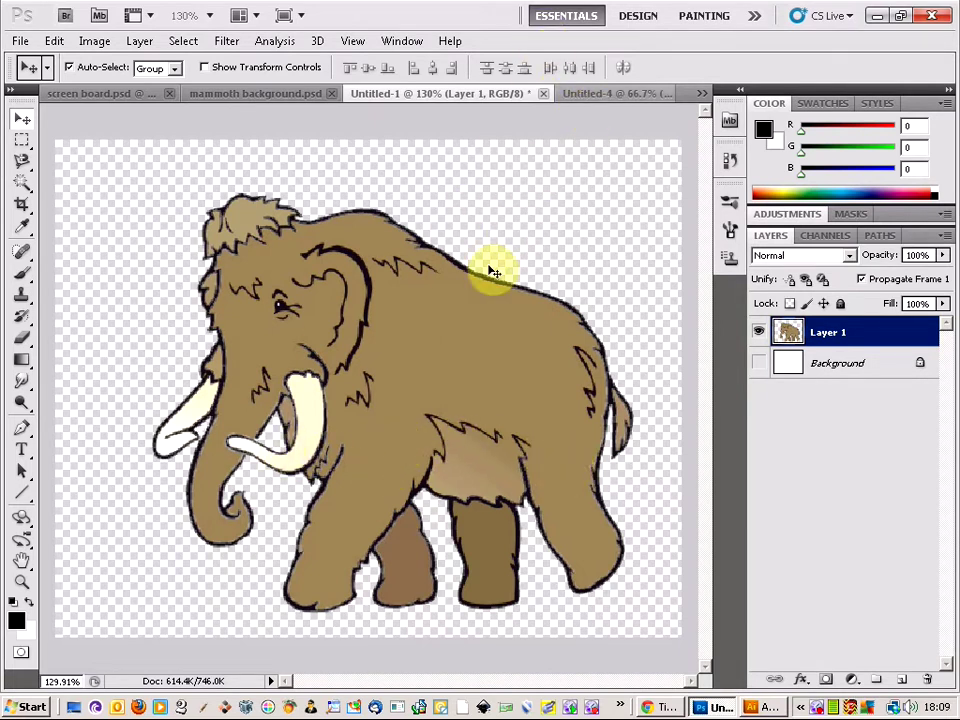
# Step: Compare the tiger's leg positions in the YouTube walking video with the mammoth drawing in Photoshop, advancing the paused video to a matching pose
pyautogui.hotkey('alt', 'Tab')
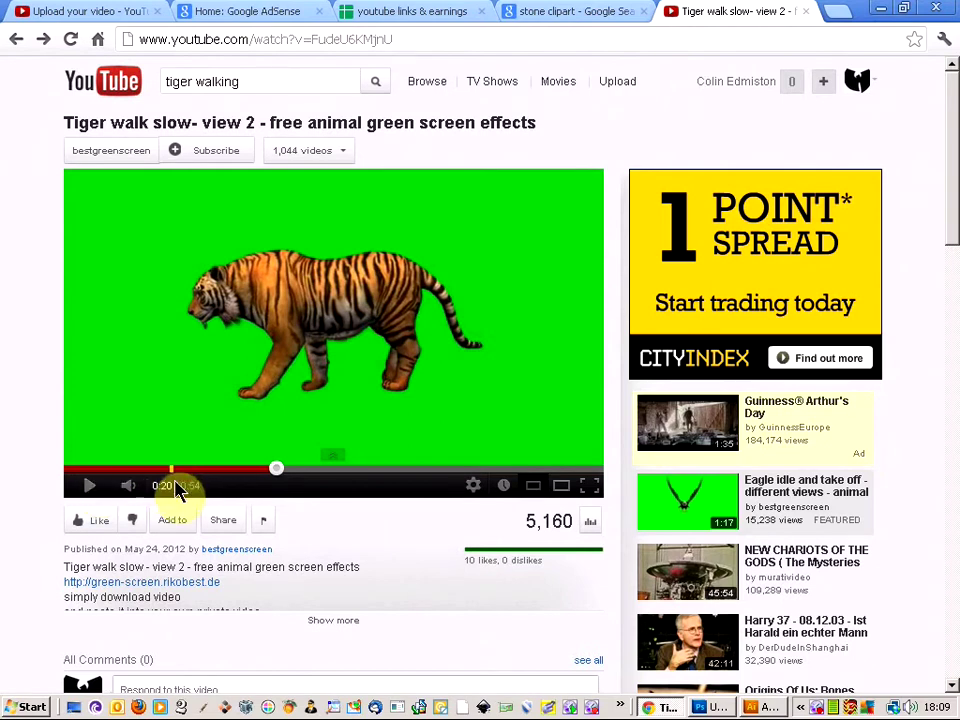
pyautogui.hotkey('alt', 'Tab')
pyautogui.hotkey('alt', 'Tab')
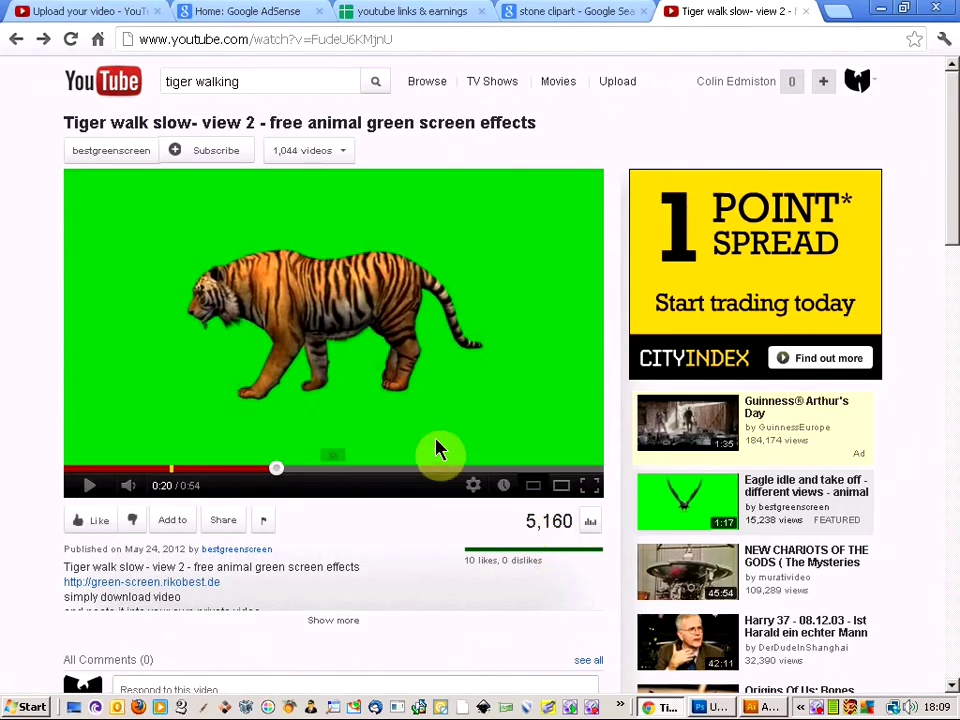
pyautogui.hotkey('alt', 'Tab')
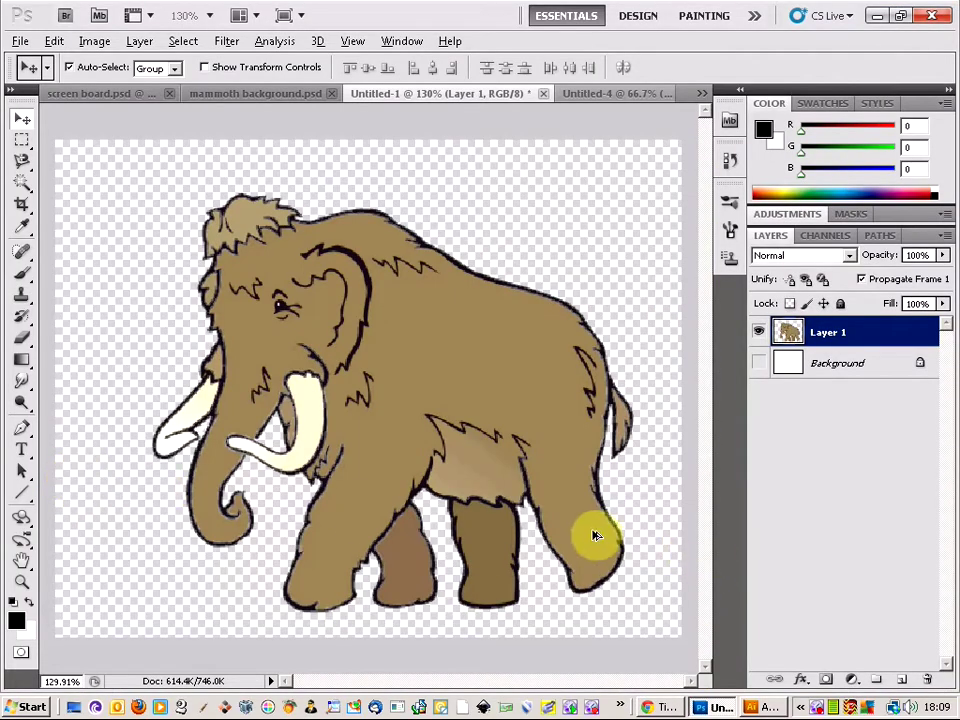
pyautogui.hotkey('alt', 'Tab')
pyautogui.click(91, 488)
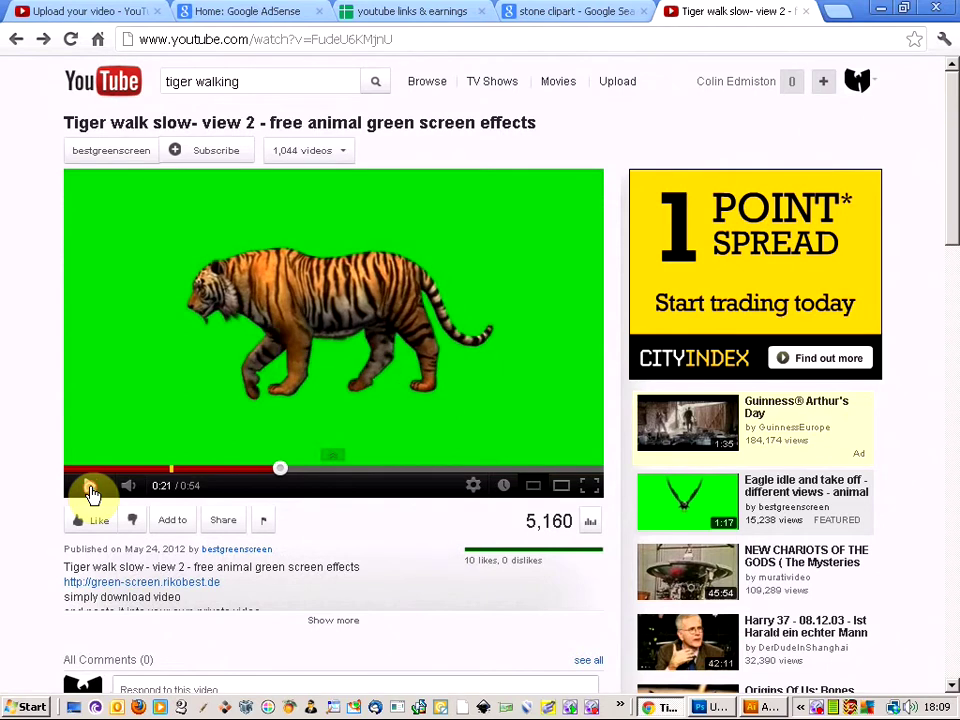
pyautogui.hotkey('alt', 'Tab')
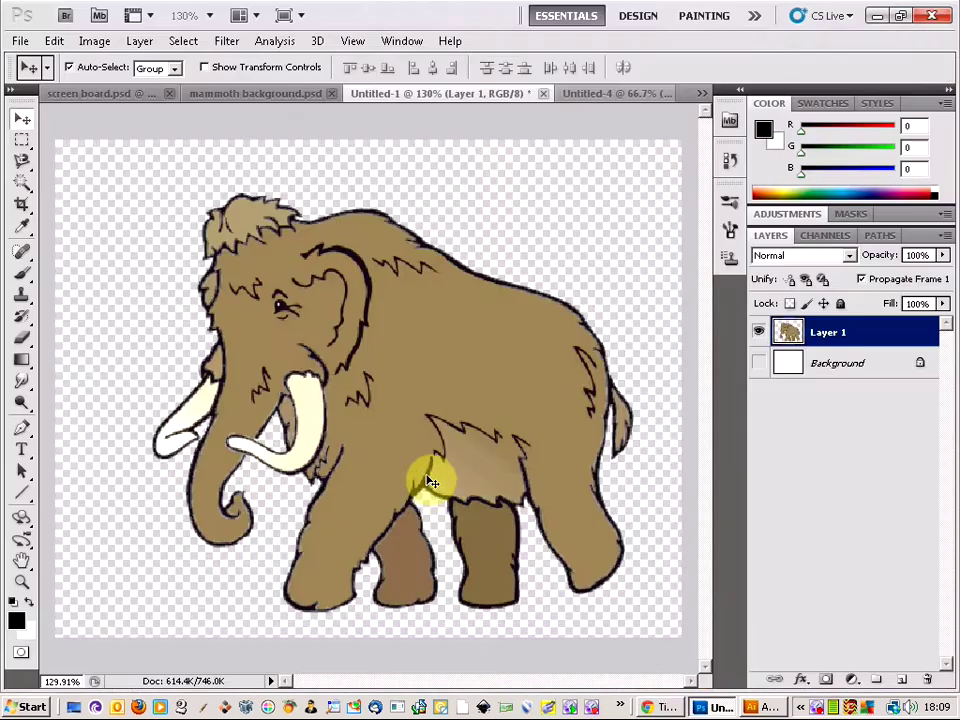
pyautogui.hotkey('alt', 'Tab')
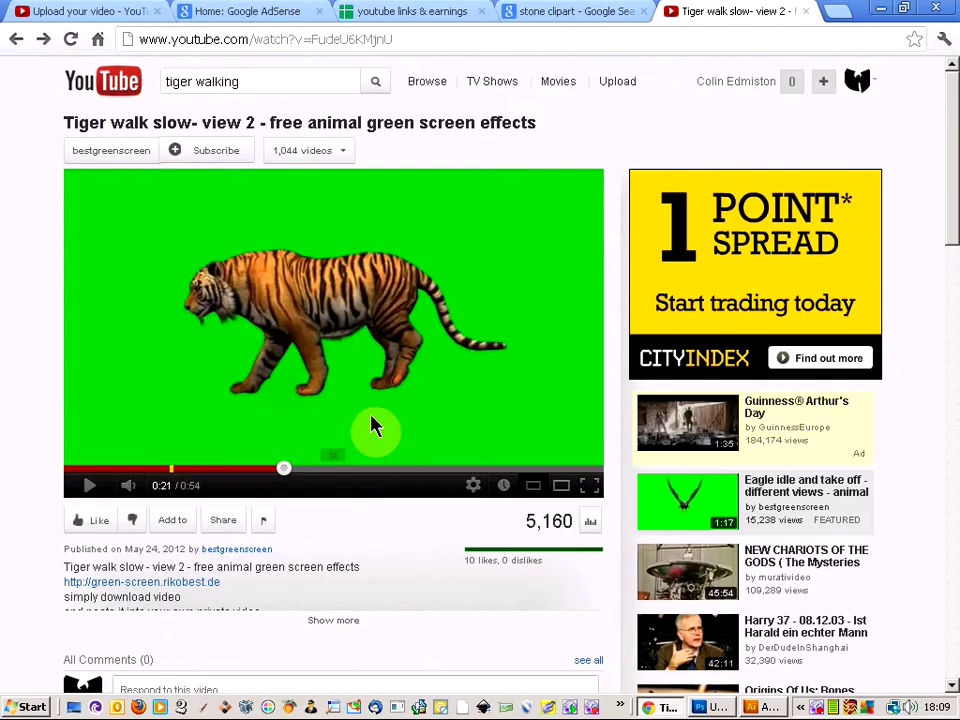
pyautogui.hotkey('alt', 'Tab')
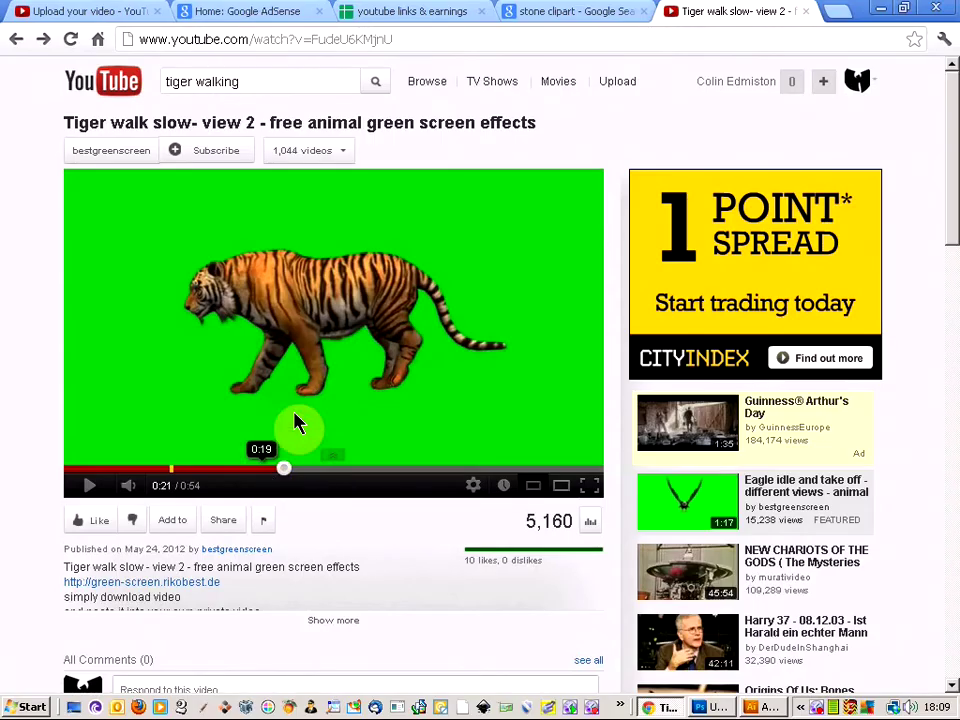
pyautogui.hotkey('alt', 'Tab')
pyautogui.hotkey('alt', 'Tab')
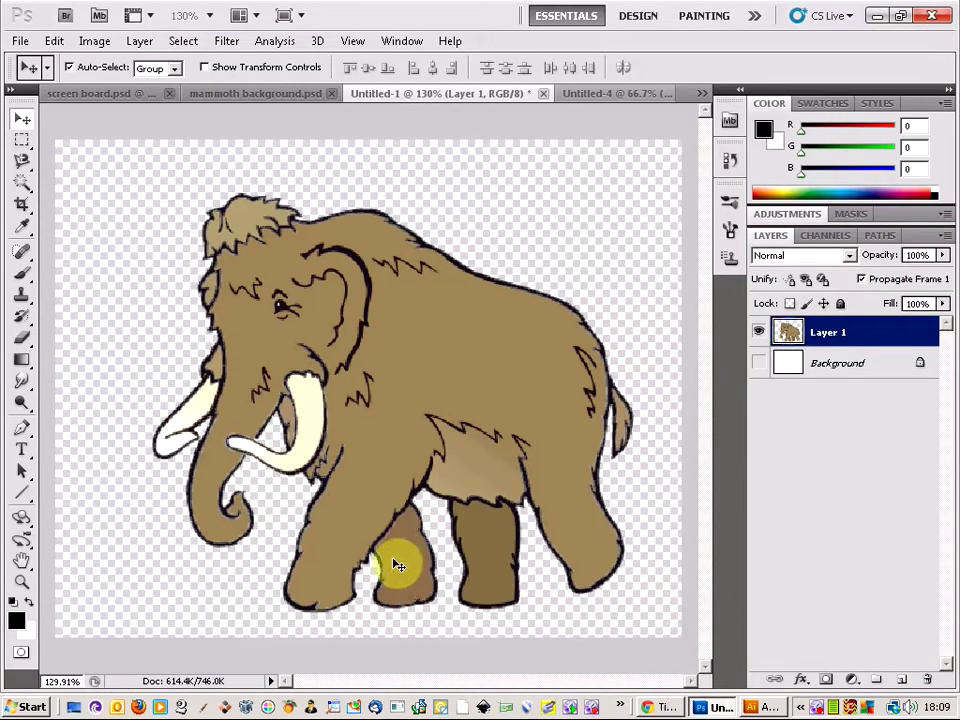
pyautogui.hotkey('alt', 'Tab')
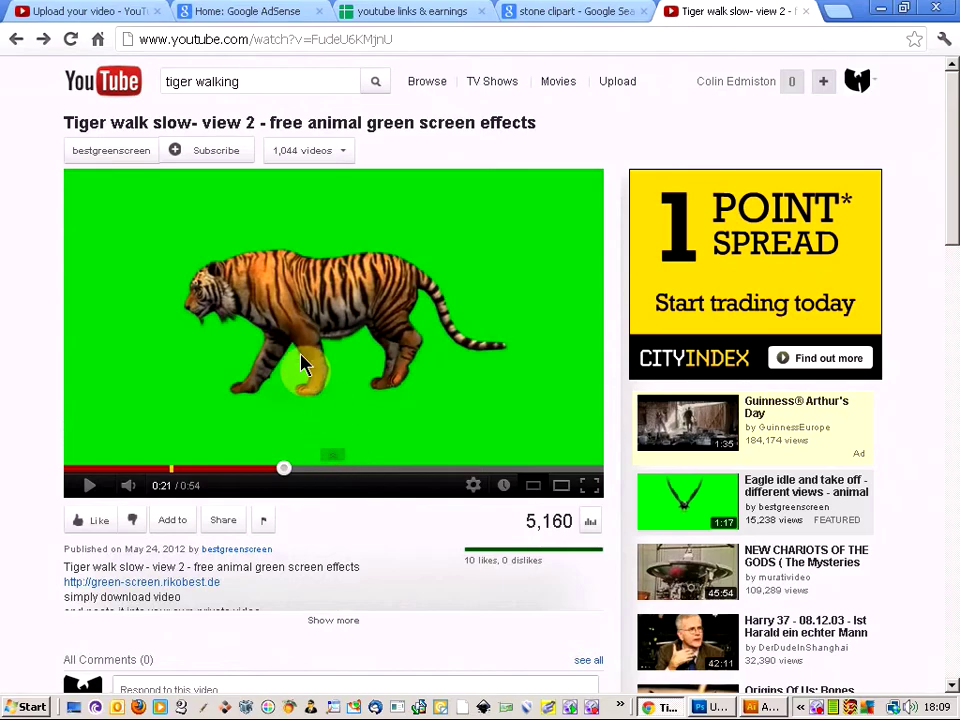
pyautogui.hotkey('alt', 'Tab')
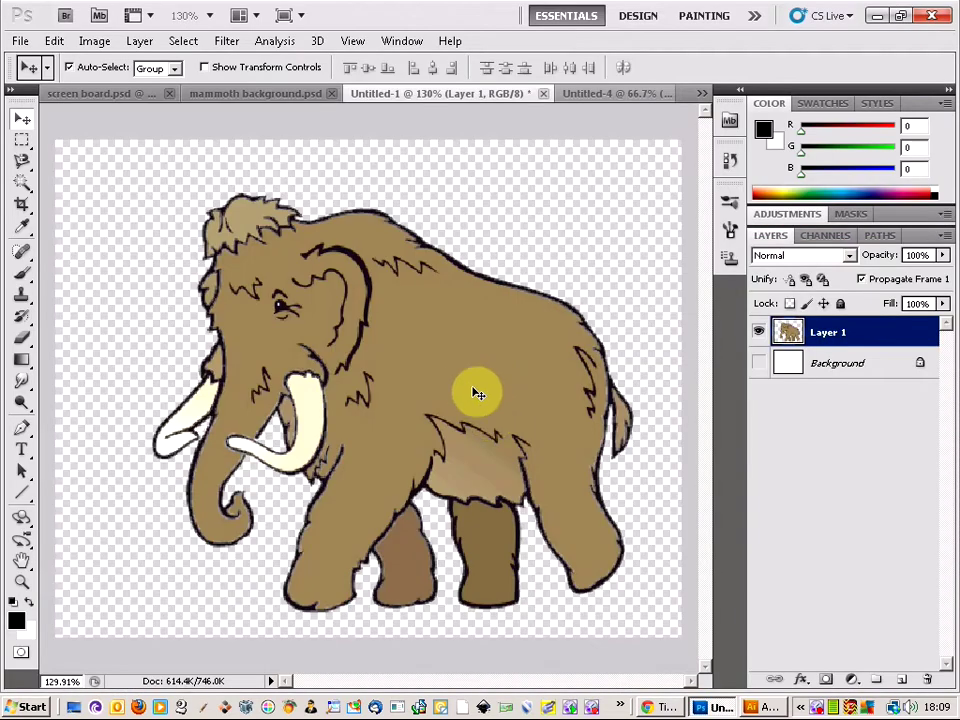
# Step: Capture the paused tiger video in the browser and paste the screenshot into the blank Untitled-4 document in Photoshop
pyautogui.hotkey('alt', 'Tab')
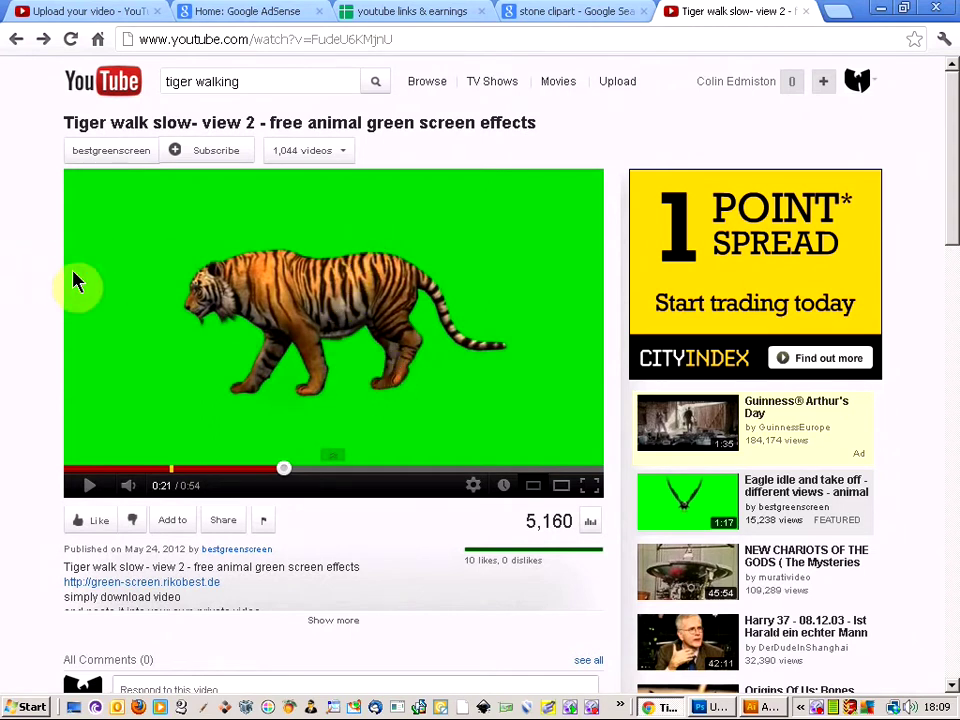
pyautogui.hotkey('alt', 'Tab')
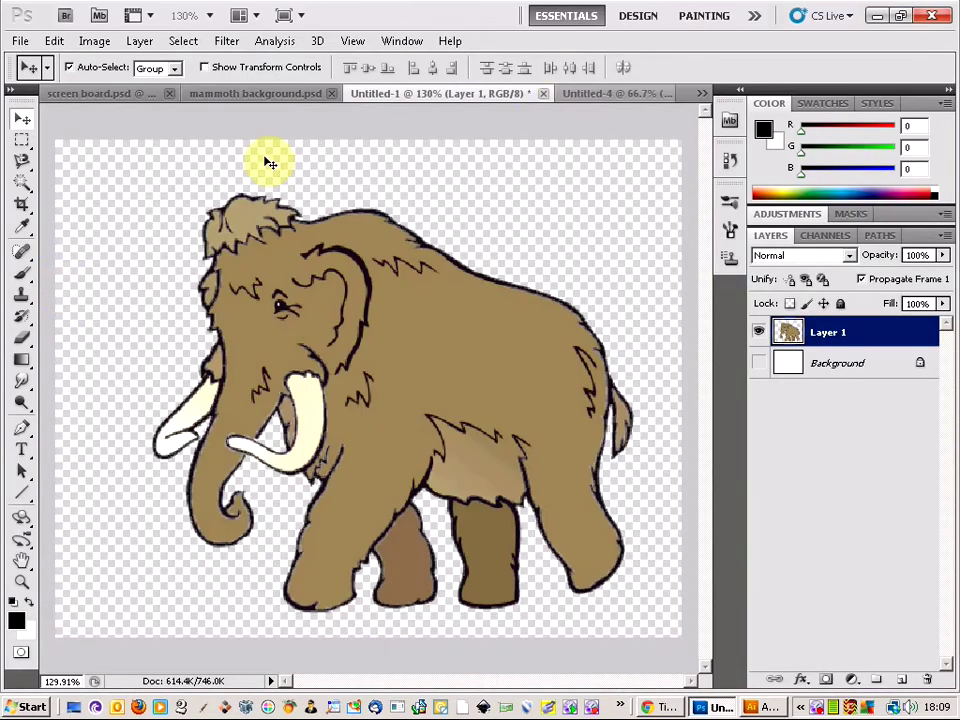
pyautogui.click(610, 95)
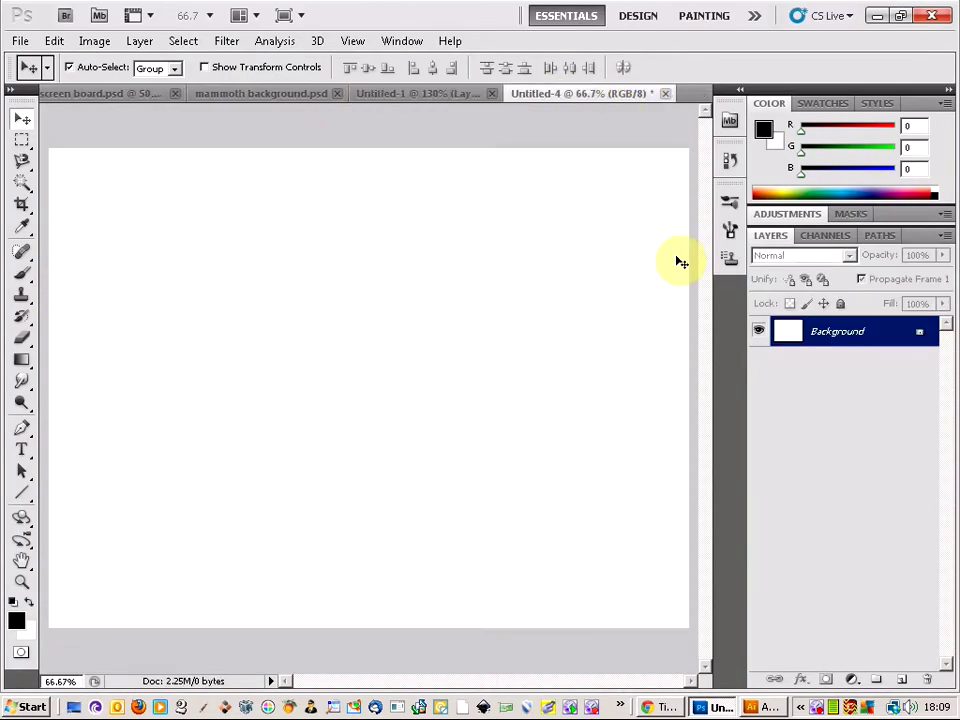
pyautogui.hotkey('ctrl', 'v')
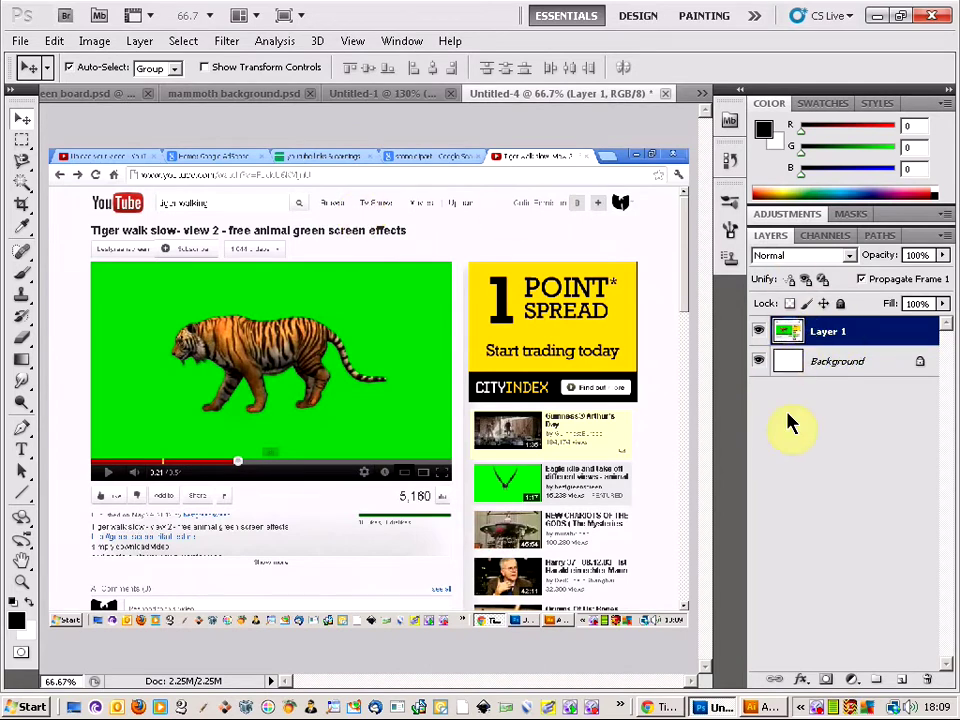
# Step: Advance the YouTube tiger video to its next walking pose and paste a screen capture of it as a second layer in Untitled-4
pyautogui.hotkey('alt', 'Tab')
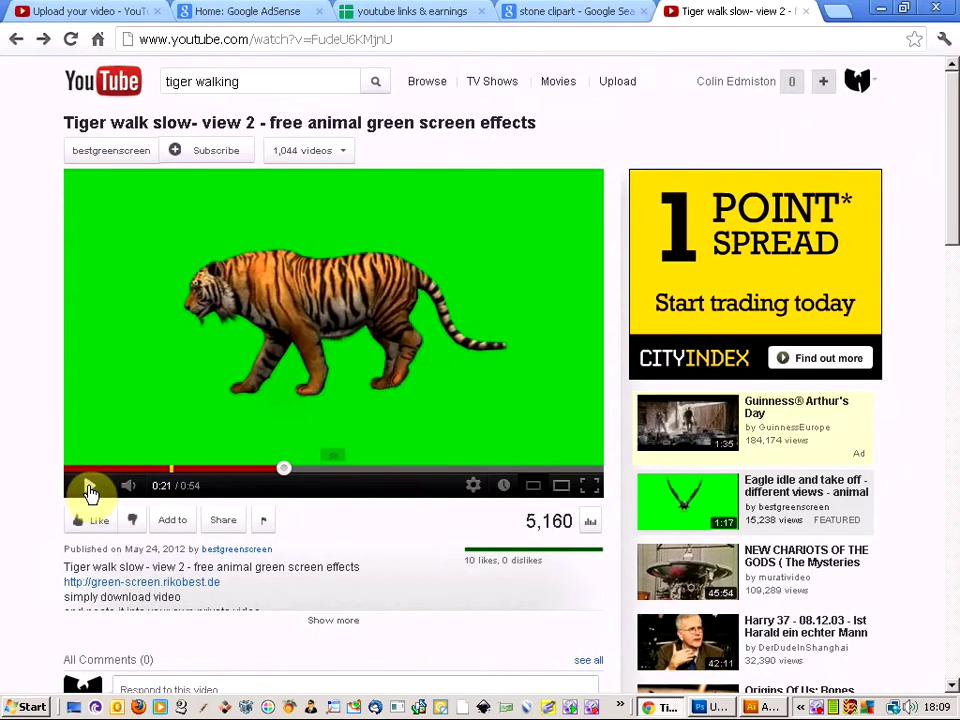
pyautogui.click(90, 492)
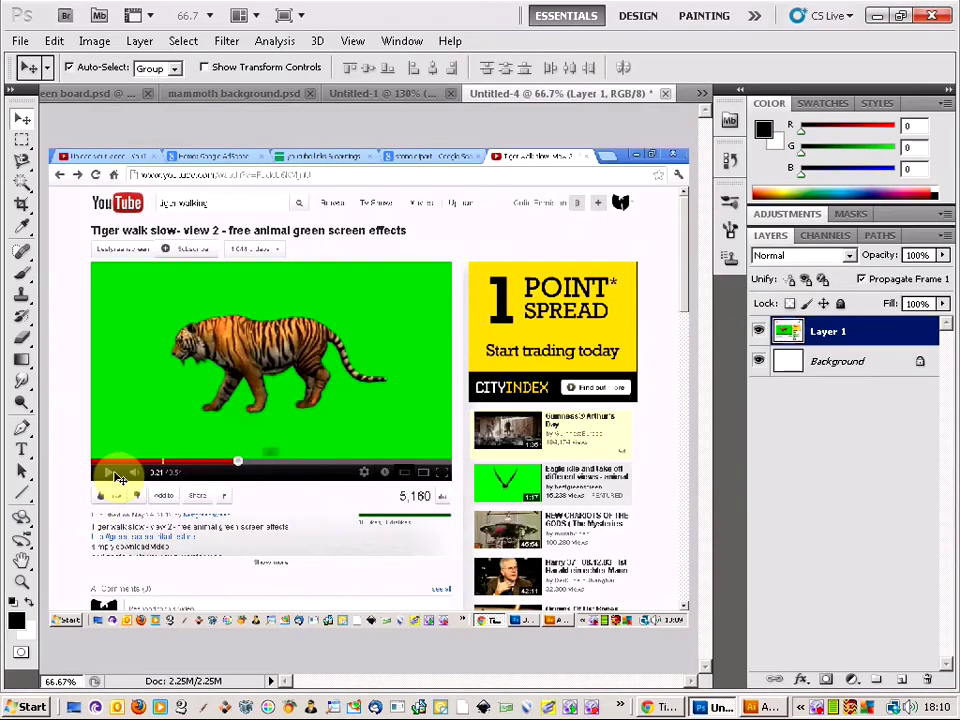
pyautogui.hotkey('ctrl', 'v')
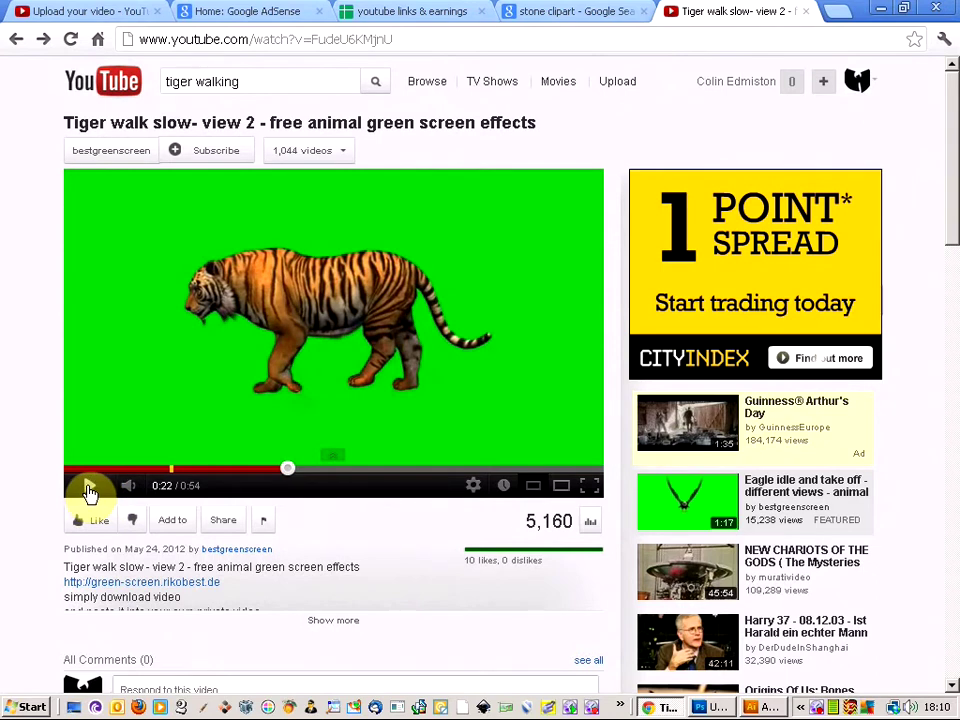
# Step: Advance the tiger video in the browser to a third leg position and paste its screenshot above the two captures in Photoshop
pyautogui.click(88, 490)
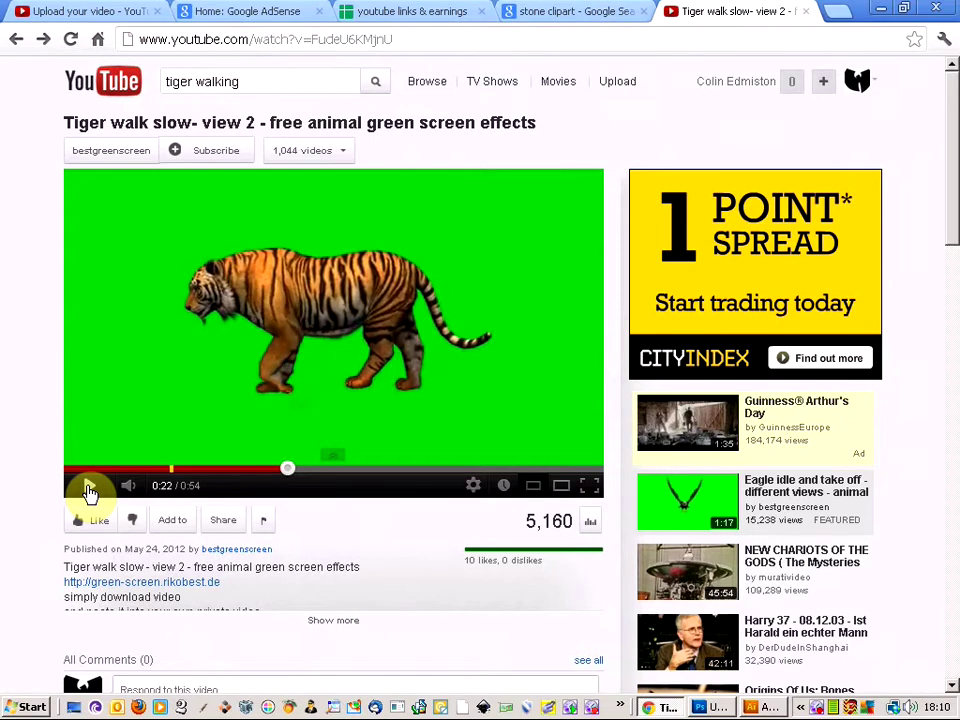
pyautogui.click(88, 490)
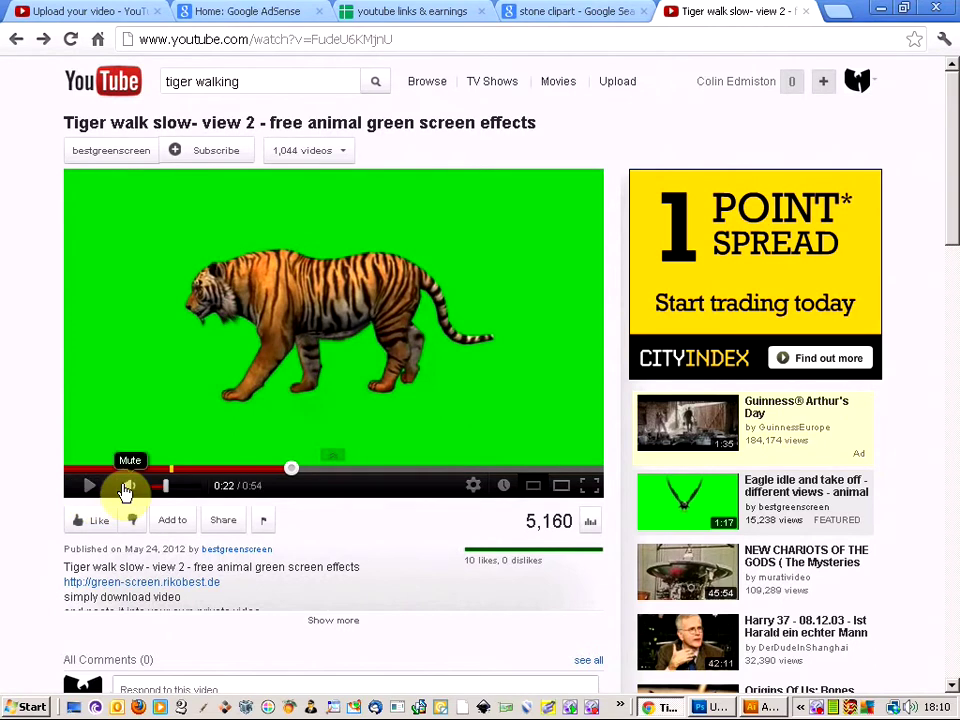
pyautogui.hotkey('alt', 'Tab')
pyautogui.hotkey('ctrl', 'v')
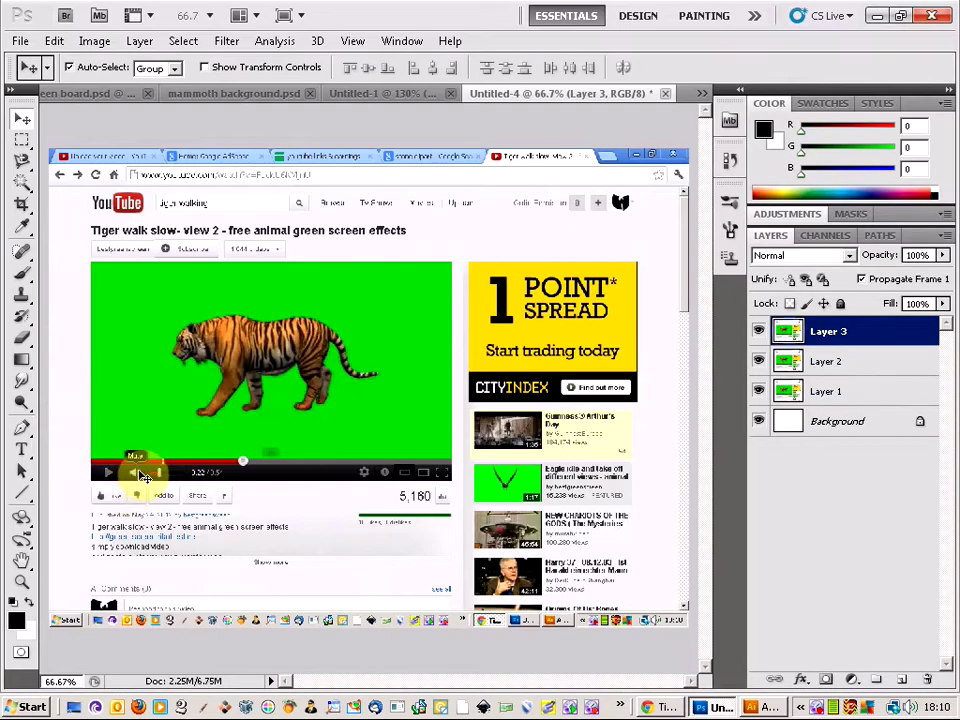
# Step: Return to the browser, advance the tiger video to a fourth pose, and paste its capture as the topmost layer in Photoshop
pyautogui.hotkey('alt', 'Tab')
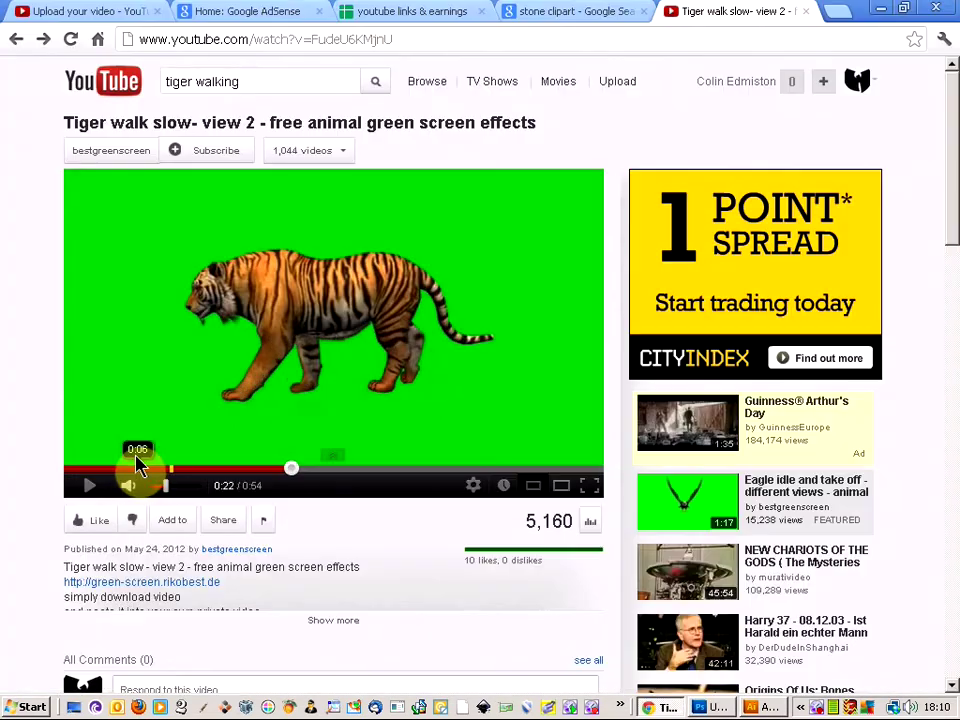
pyautogui.click(88, 489)
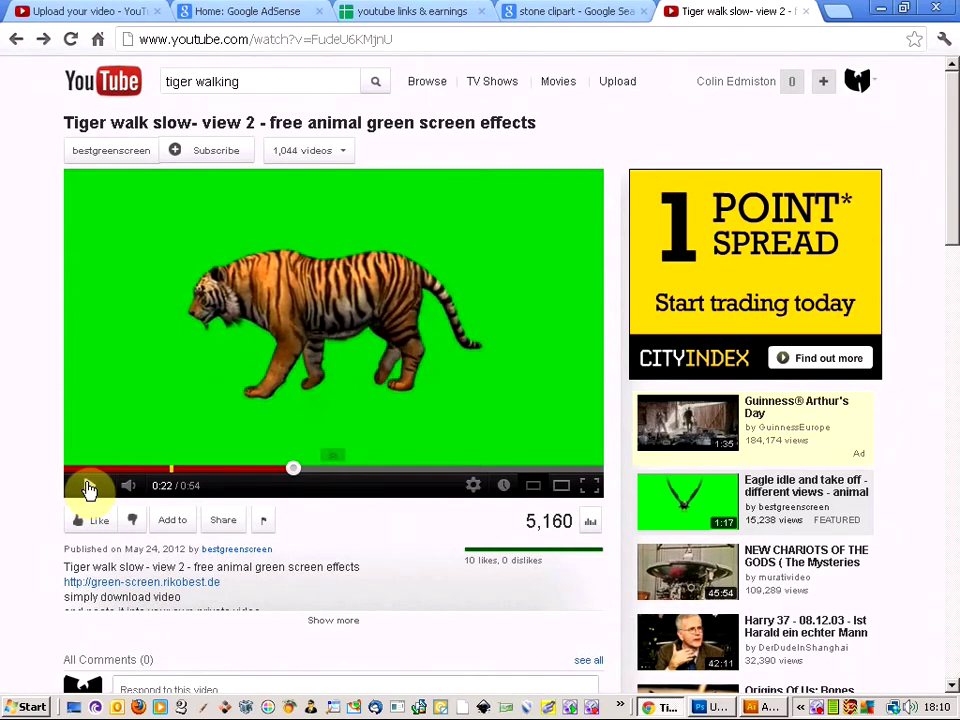
pyautogui.hotkey('alt', 'Tab')
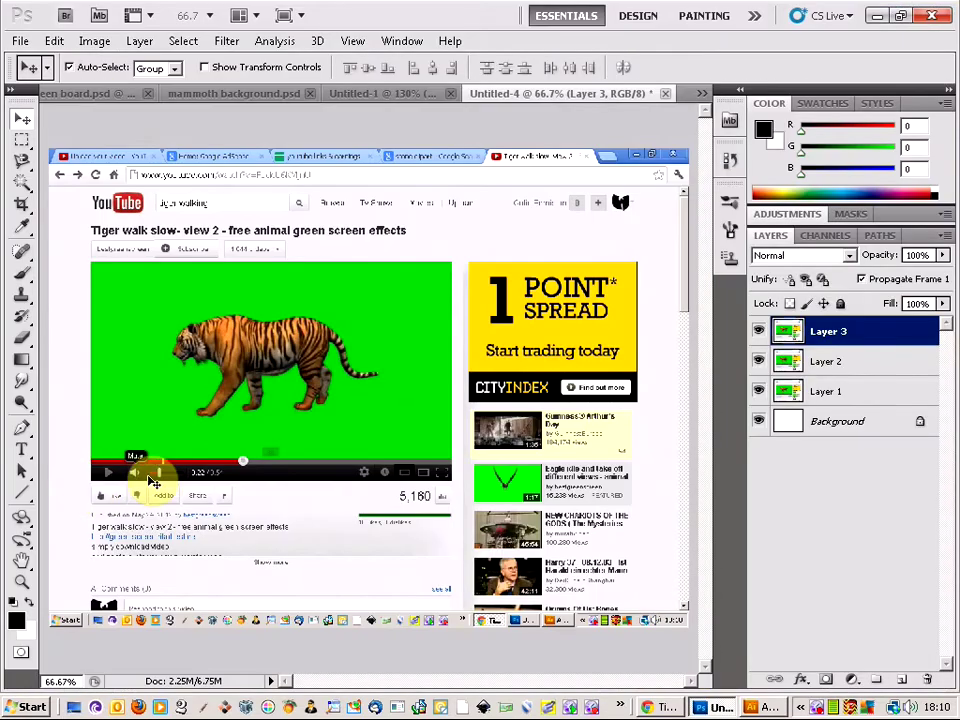
pyautogui.hotkey('ctrl', 'v')
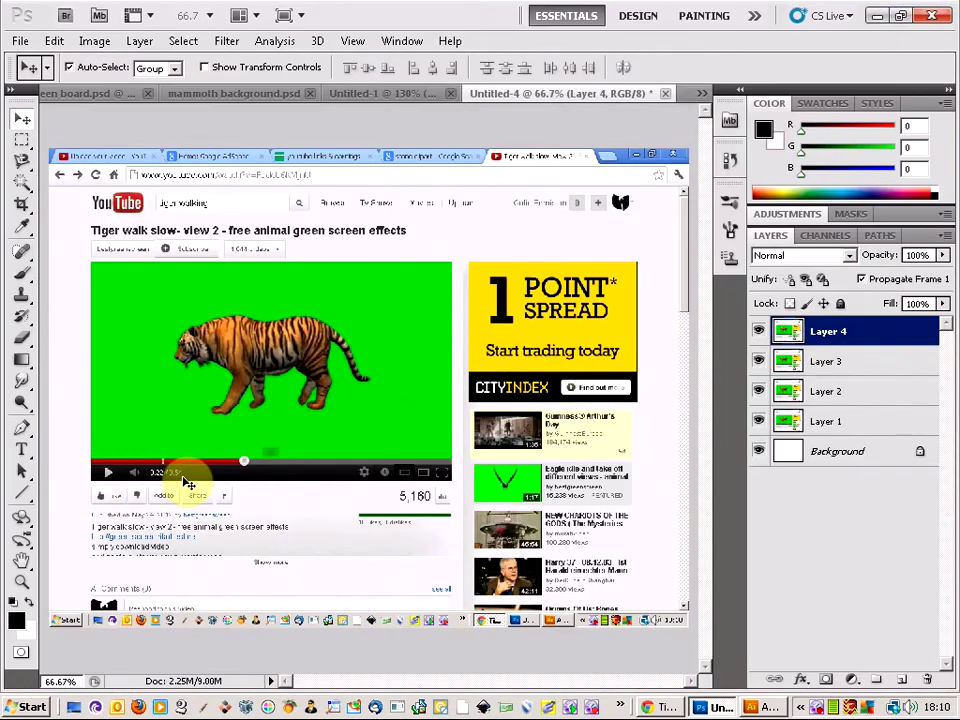
# Step: Hide the four tiger capture layers and reveal them one by one from Layer 1 to Layer 4 to preview the walk
pyautogui.click(759, 331)
pyautogui.click(759, 361)
pyautogui.click(759, 391)
pyautogui.click(759, 420)
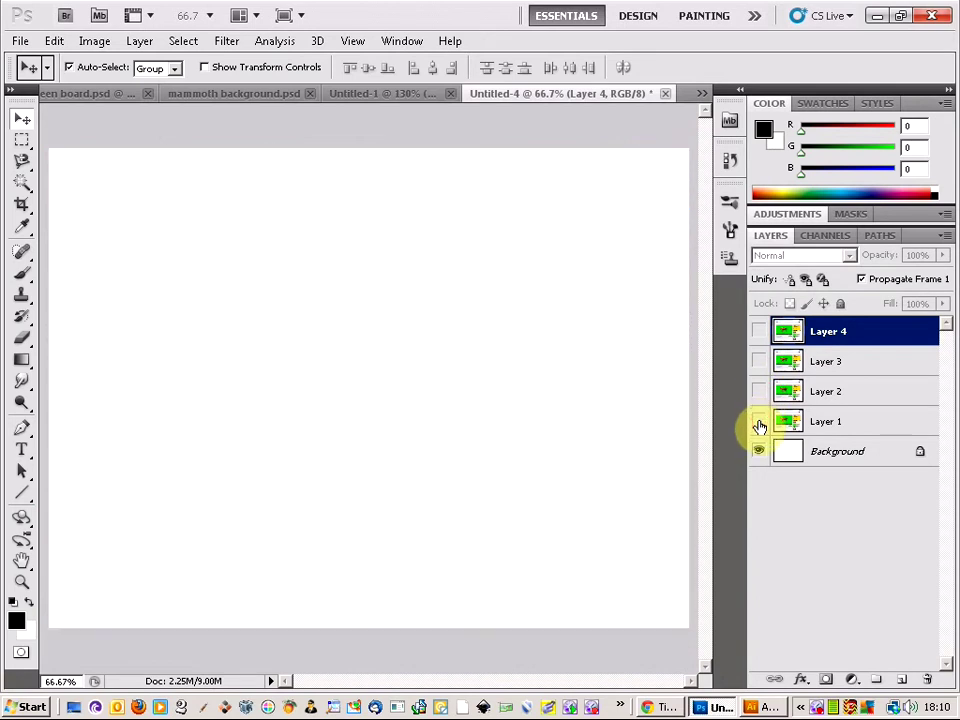
pyautogui.click(759, 421)
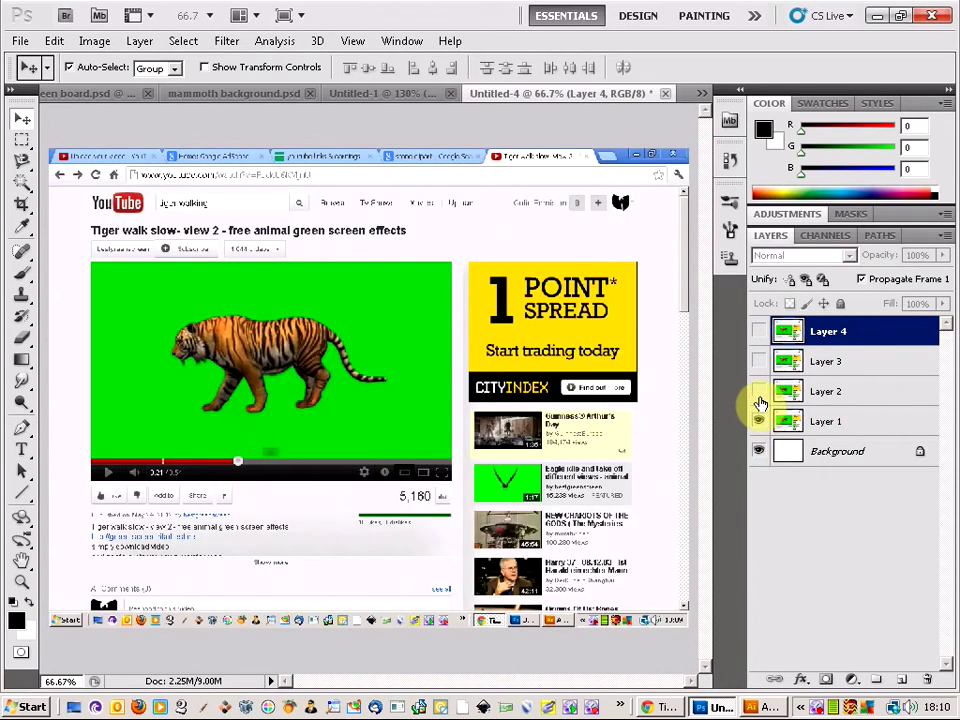
pyautogui.click(759, 391)
pyautogui.click(759, 361)
pyautogui.click(759, 331)
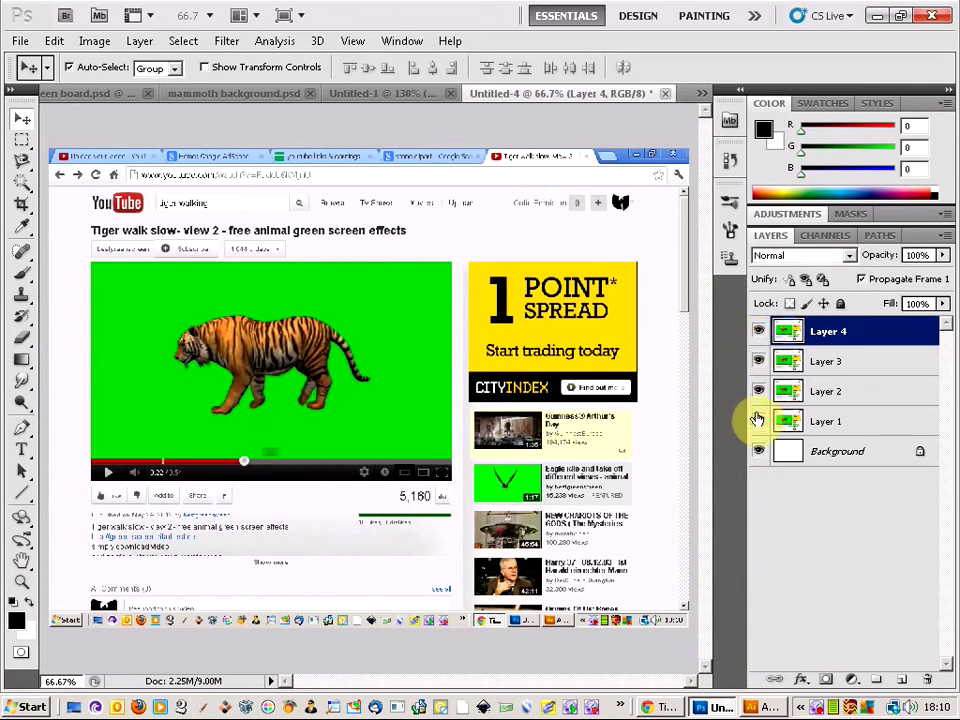
# Step: Replay the walk preview by hiding Layers 1 to 4 again and showing them in sequence from the lowest upward
pyautogui.click(759, 334)
pyautogui.click(760, 362)
pyautogui.click(760, 392)
pyautogui.click(760, 420)
pyautogui.click(760, 411)
pyautogui.click(759, 391)
pyautogui.click(760, 361)
pyautogui.click(757, 331)
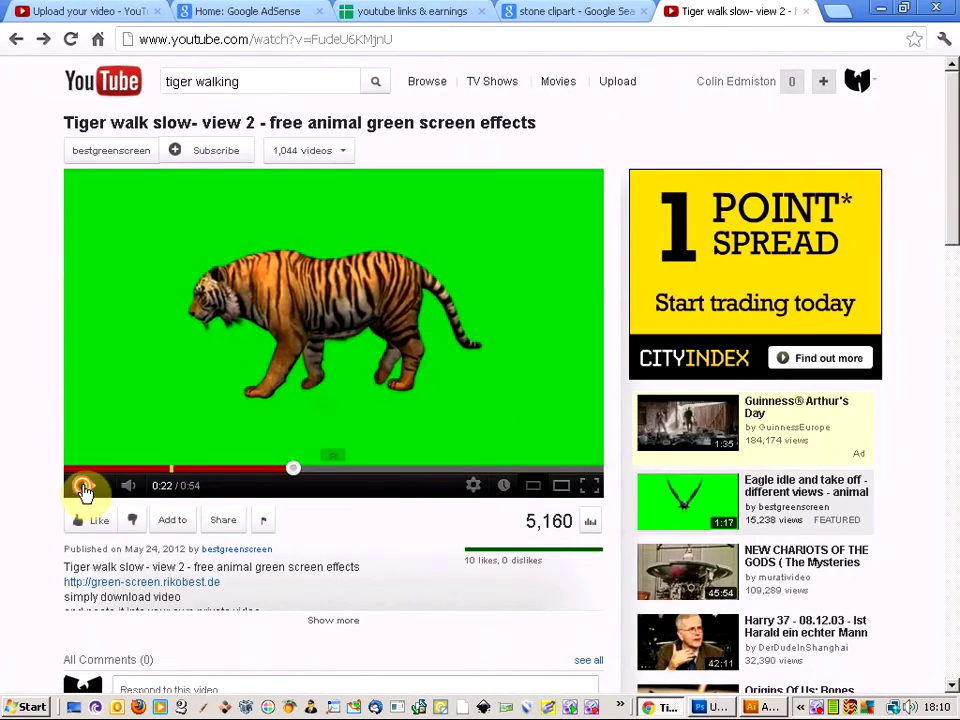
# Step: Compare the next tiger pose in the browser video with the captures in Photoshop, hiding Layers 2 to 4 and showing them one at a time
pyautogui.click(86, 490)
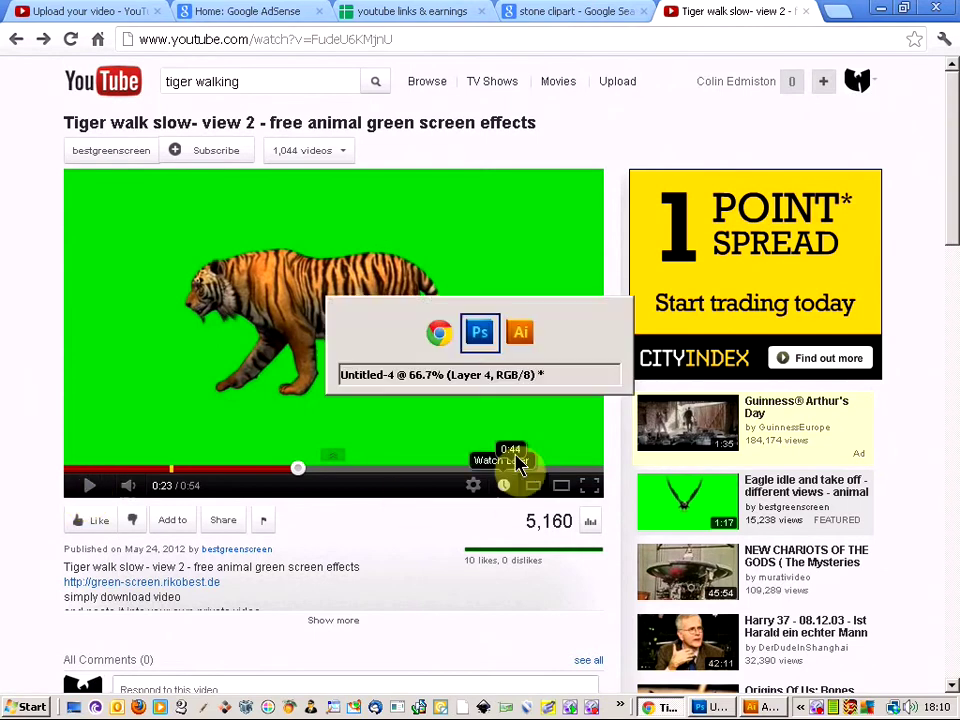
pyautogui.hotkey('alt', 'Tab')
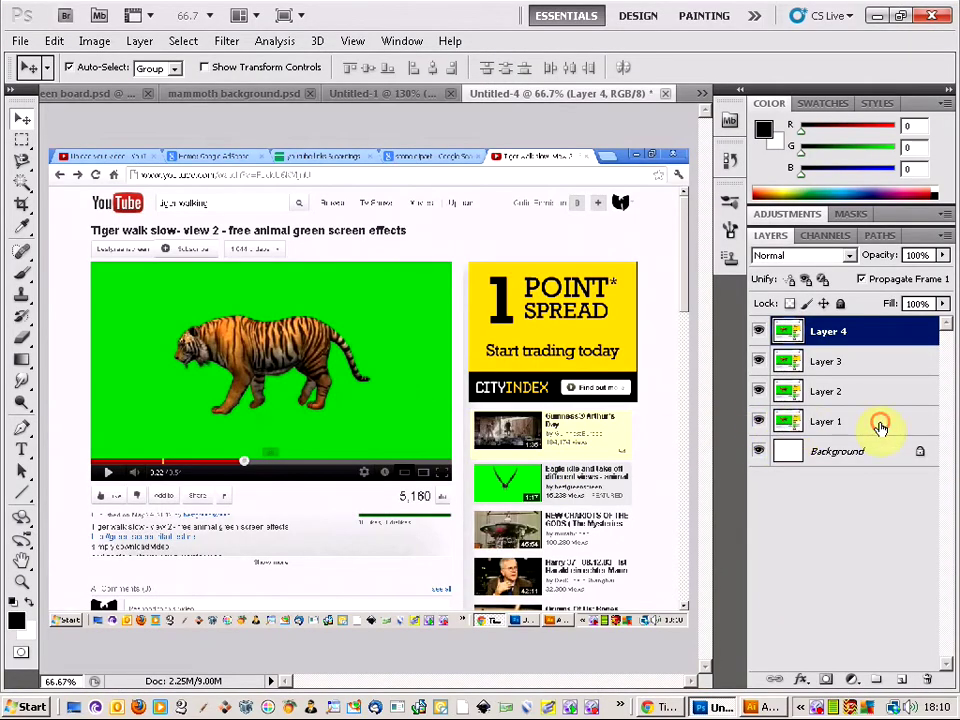
pyautogui.click(825, 424)
pyautogui.click(757, 393)
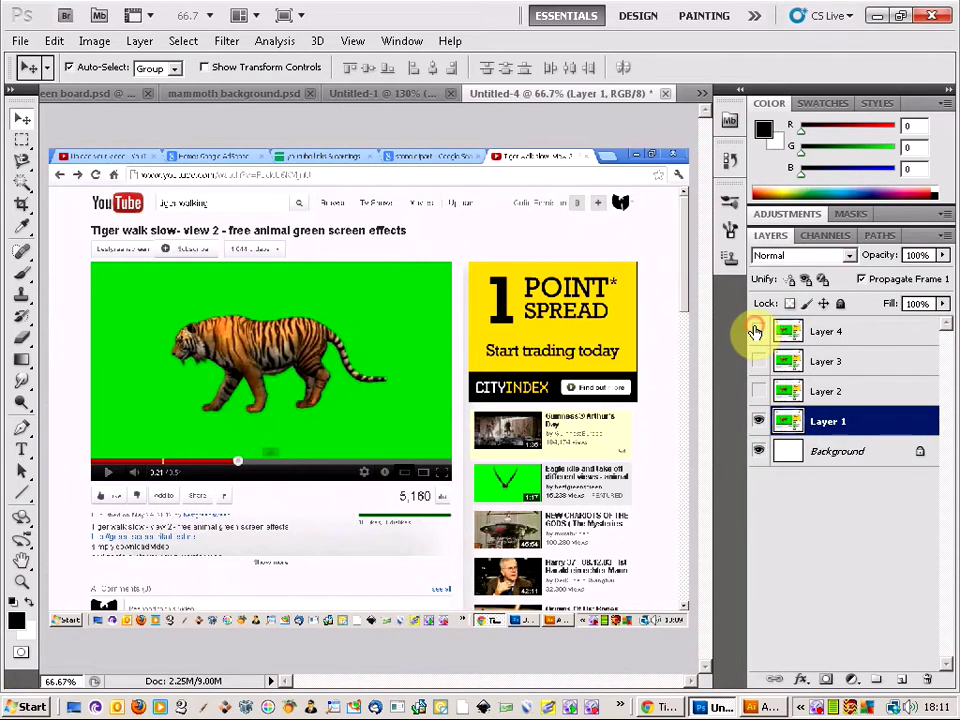
pyautogui.hotkey('alt', 'Tab')
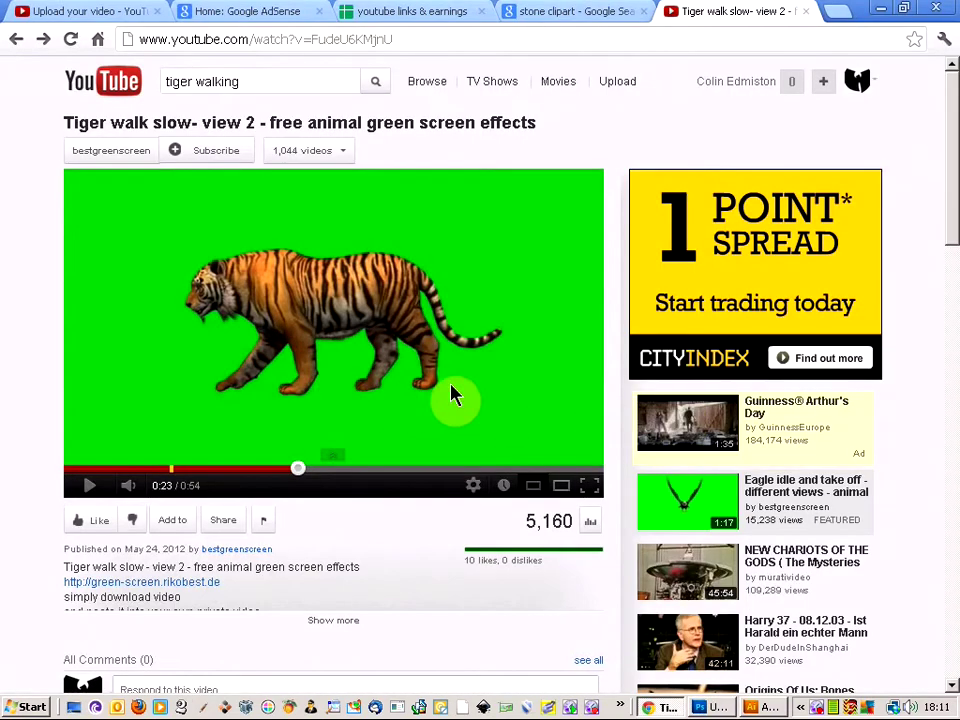
pyautogui.hotkey('alt', 'Tab')
pyautogui.click(760, 392)
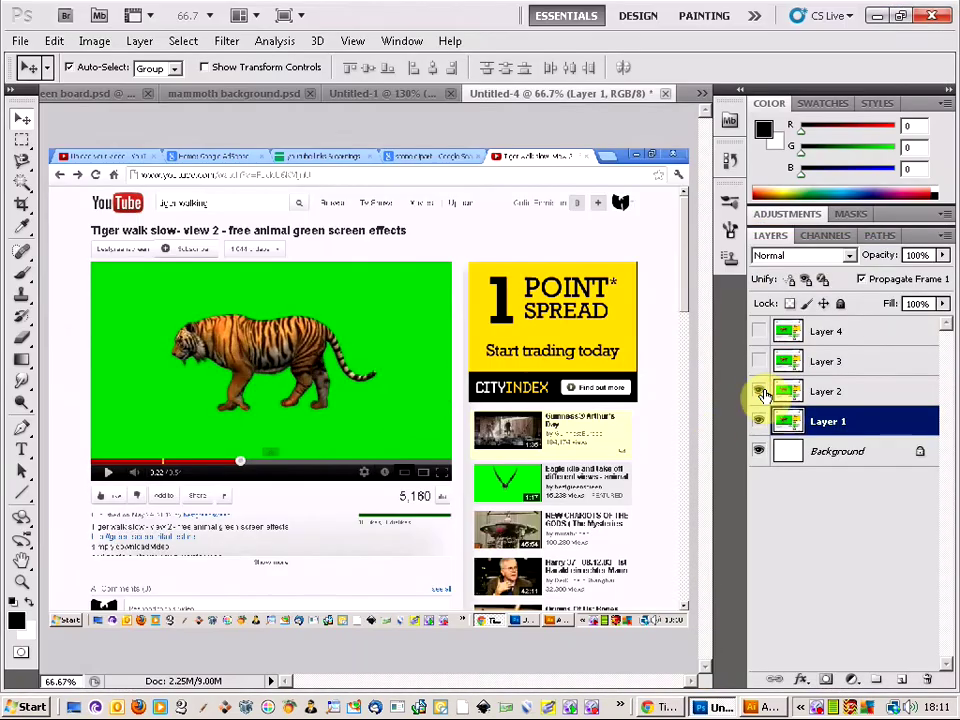
pyautogui.click(759, 364)
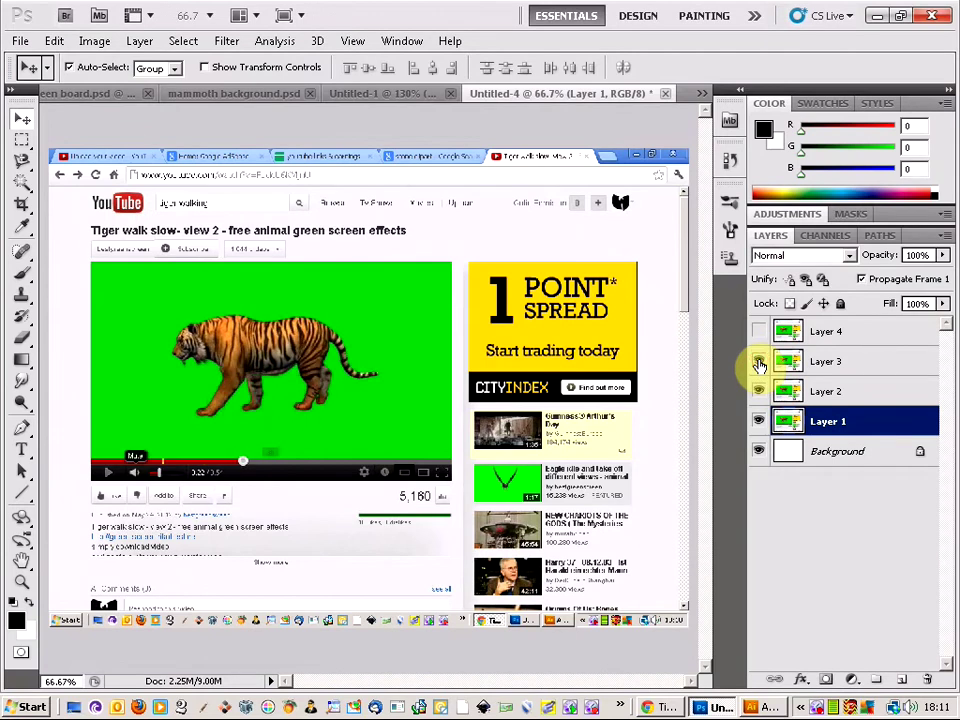
pyautogui.click(759, 332)
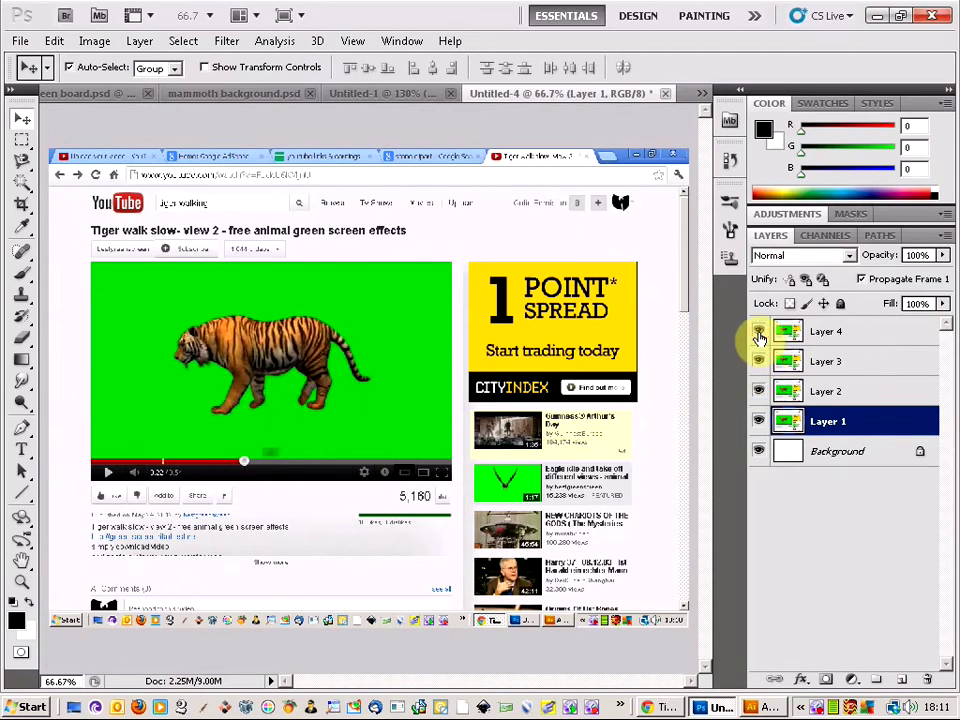
# Step: Capture the tiger pose at 0:23 in the browser video and paste it above Layer 4 in the Photoshop document
pyautogui.click(846, 332)
pyautogui.hotkey('alt', 'Tab')
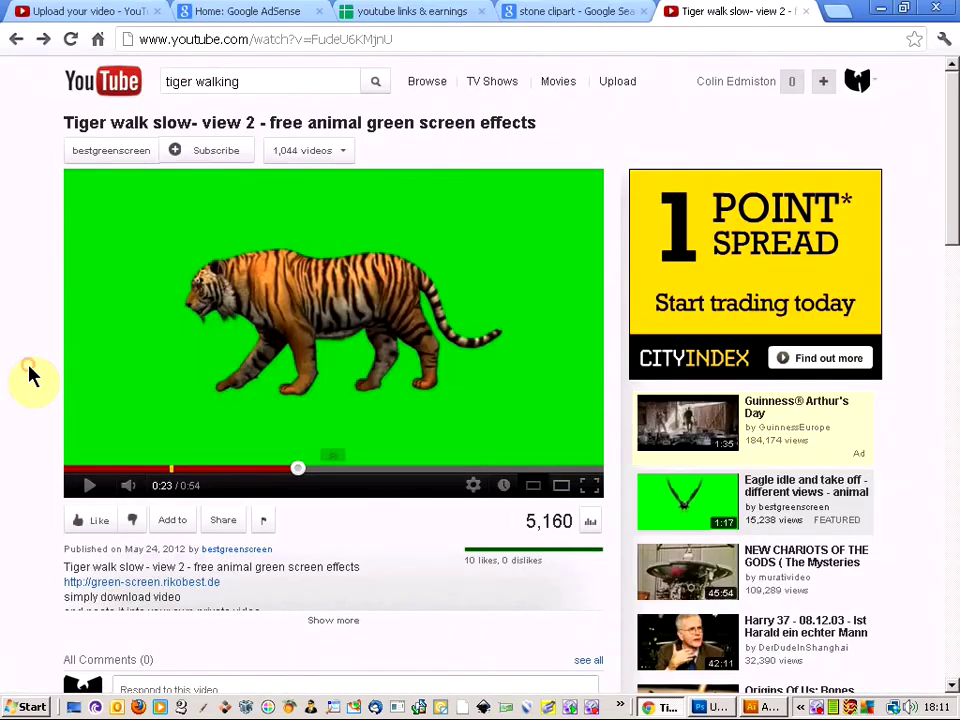
pyautogui.press('Print')
pyautogui.hotkey('alt', 'Tab')
pyautogui.hotkey('ctrl', 'v')
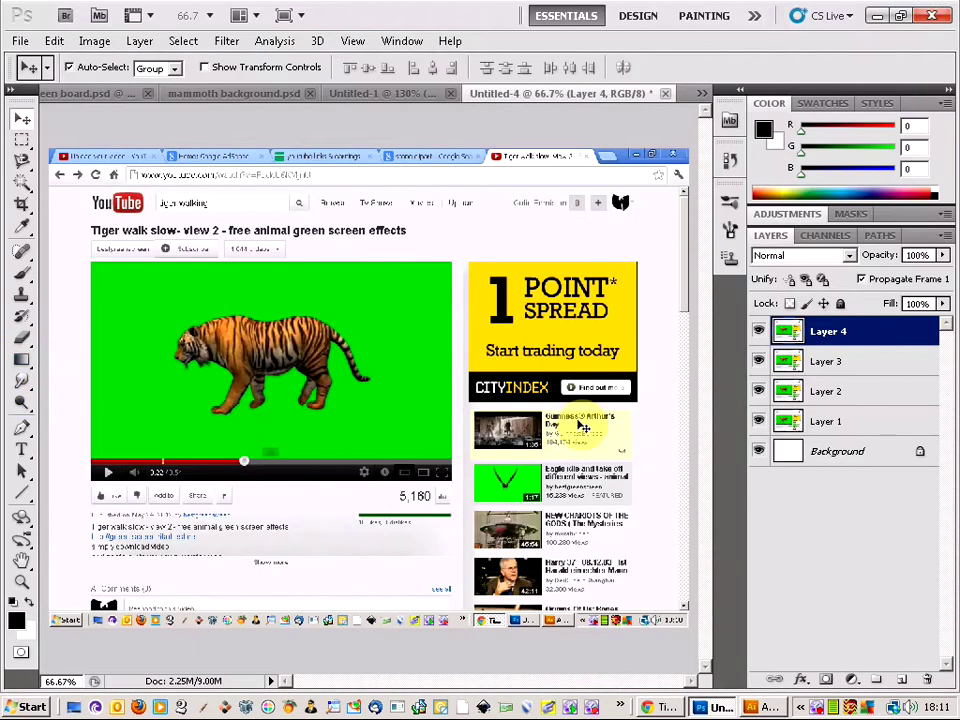
pyautogui.hotkey('alt', 'Tab')
pyautogui.hotkey('alt', 'Tab')
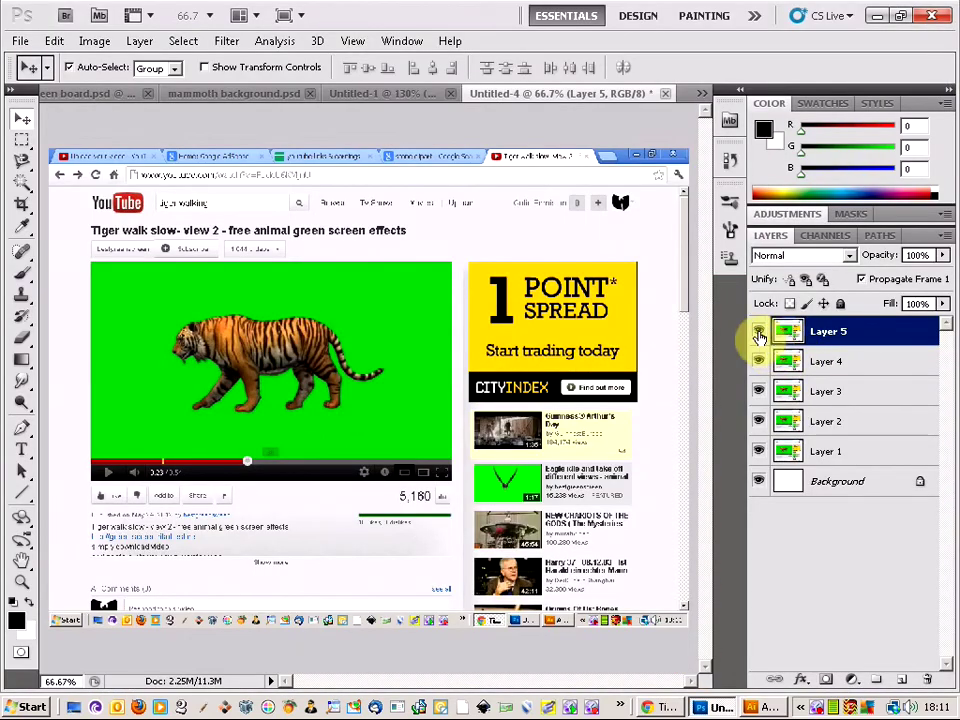
# Step: Rename the topmost tiger capture, Layer 5, as "all feet on floor"
pyautogui.rightClick(843, 333)
pyautogui.click(816, 329)
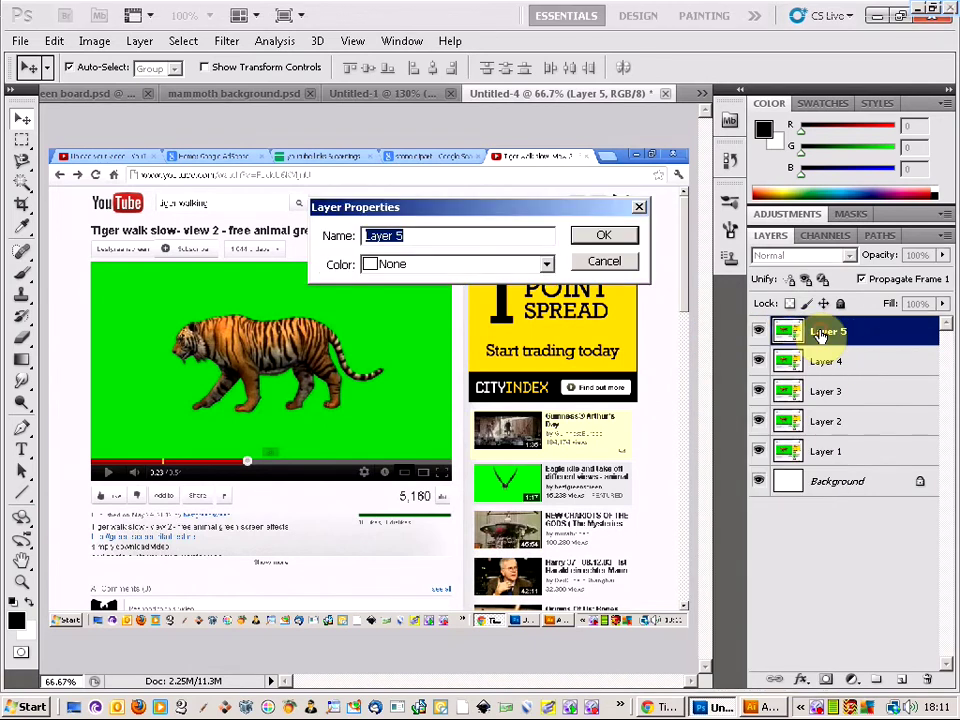
pyautogui.write('all feet')
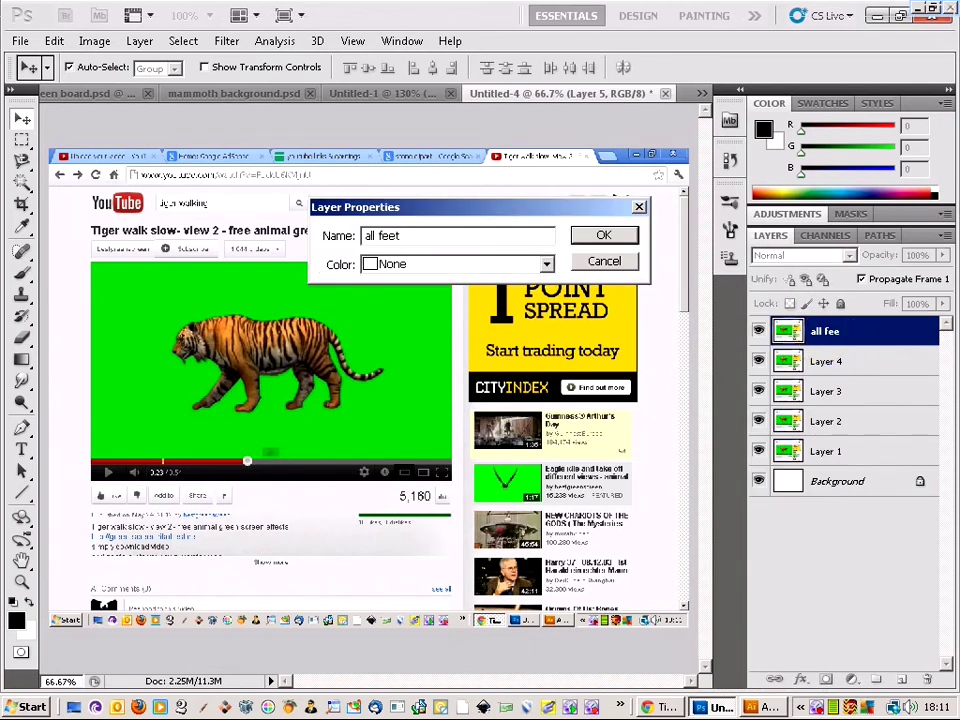
pyautogui.write(' on floor')
pyautogui.press('Return')
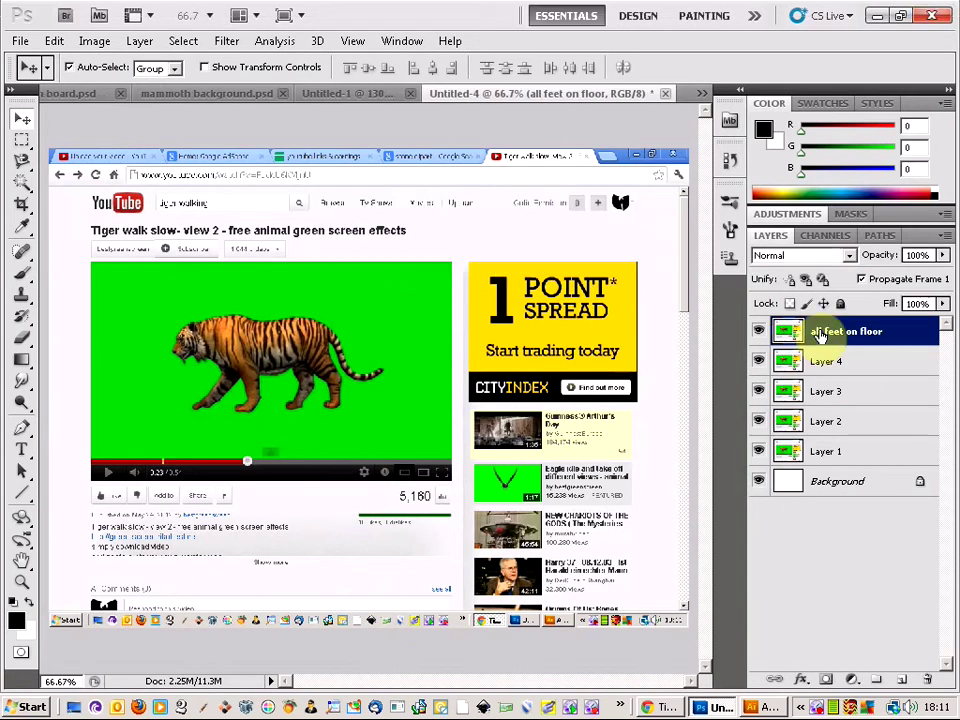
# Step: Hide the "all feet on floor" layer and rename Layer 4 as "right side up"
pyautogui.click(855, 363)
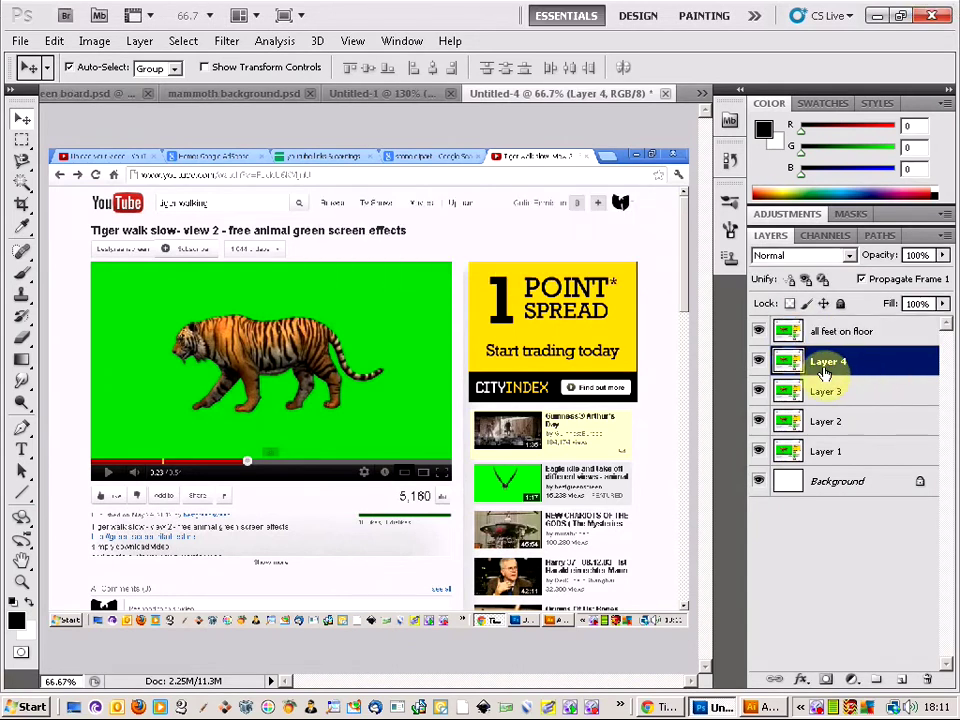
pyautogui.click(758, 336)
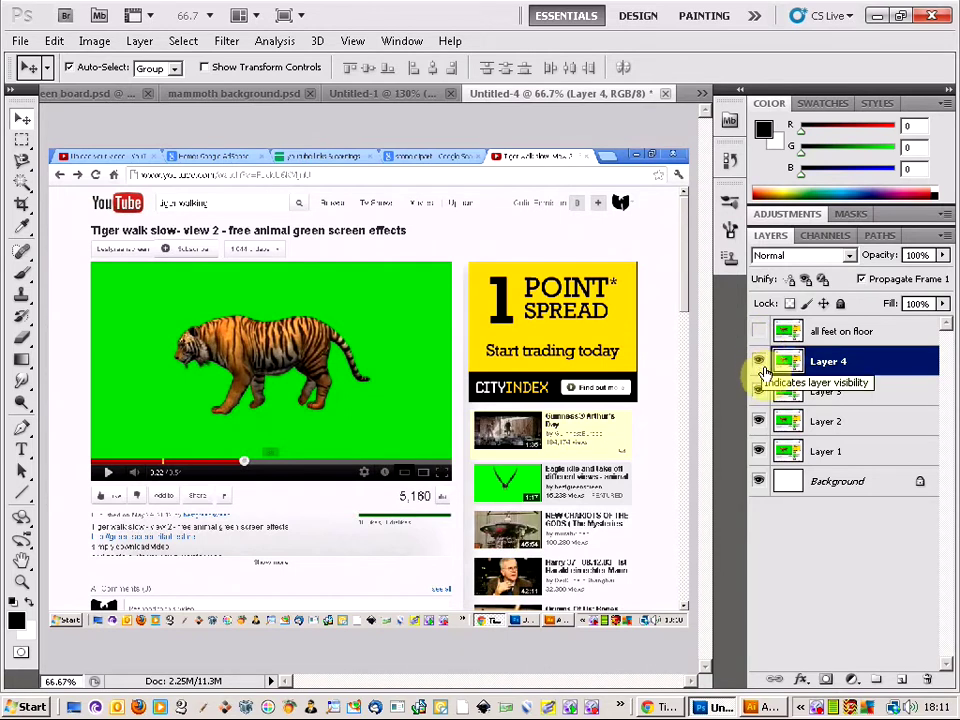
pyautogui.rightClick(842, 369)
pyautogui.click(804, 334)
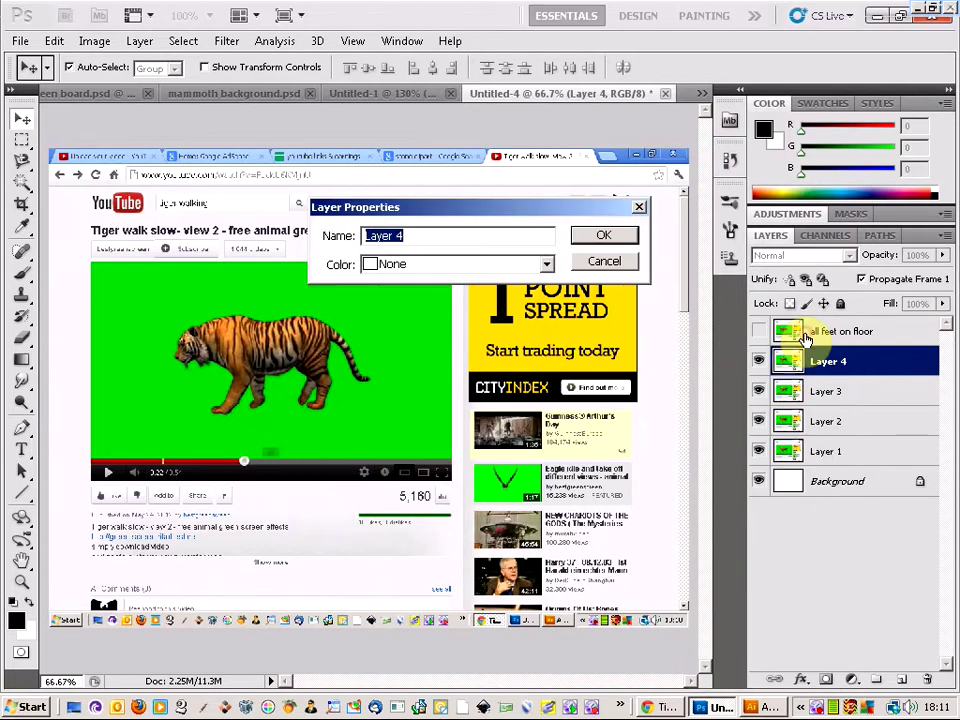
pyautogui.write('right side up')
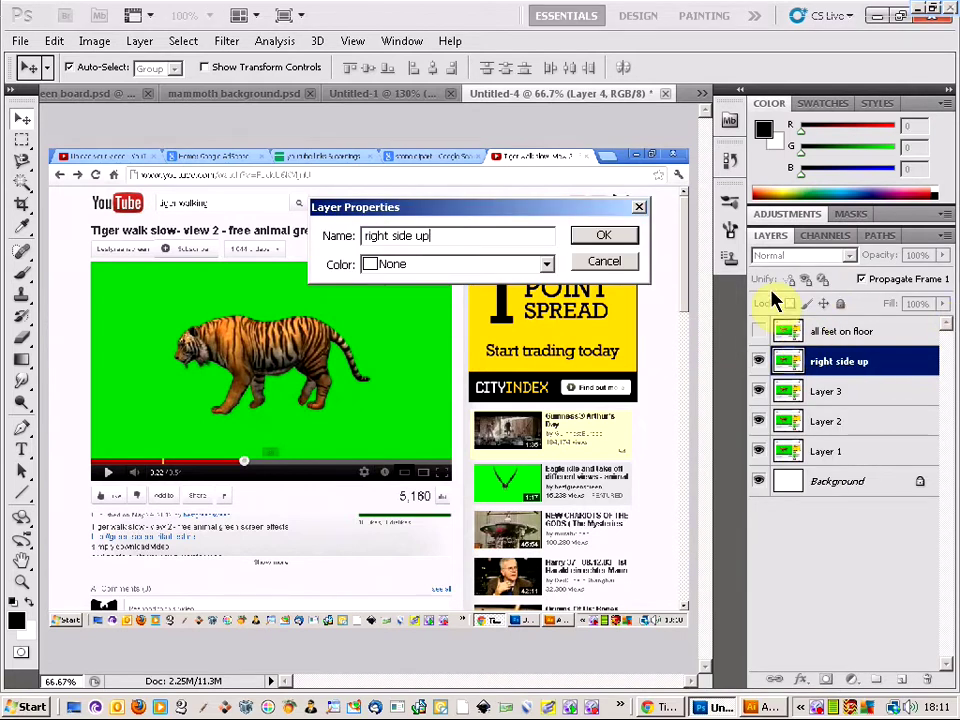
pyautogui.click(605, 237)
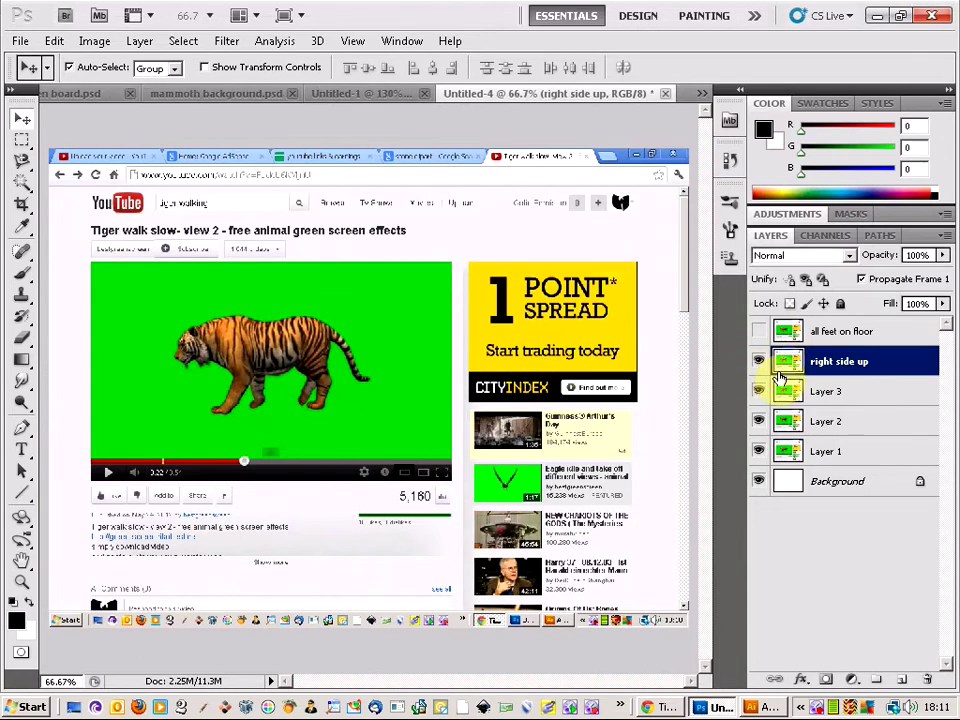
# Step: Hide the "right side up" layer and rename Layer 3 as "right backup"
pyautogui.click(758, 364)
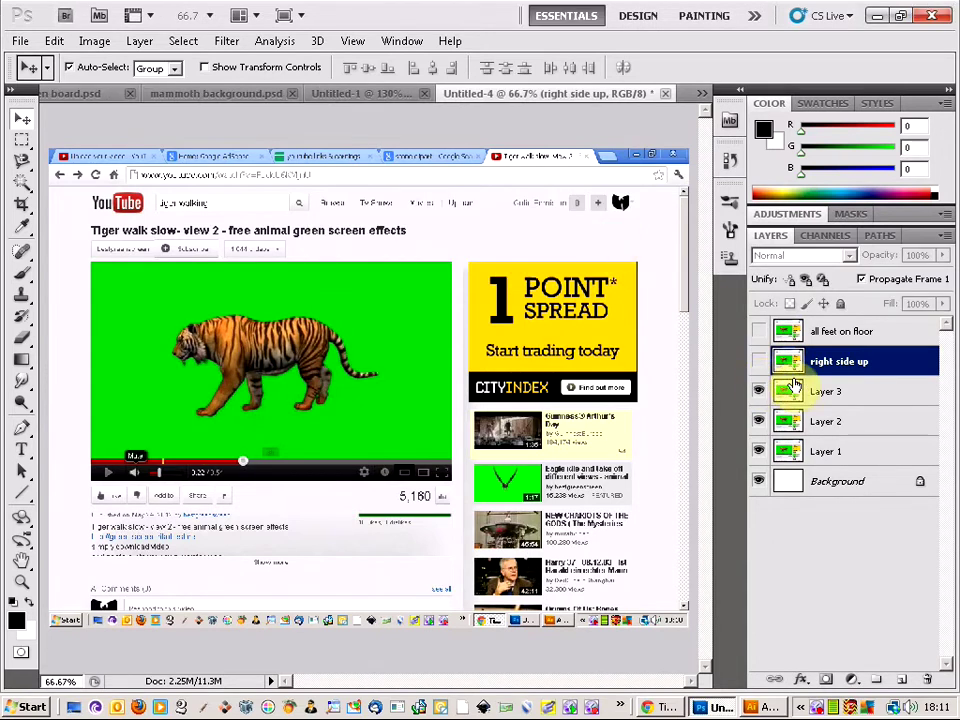
pyautogui.click(846, 400)
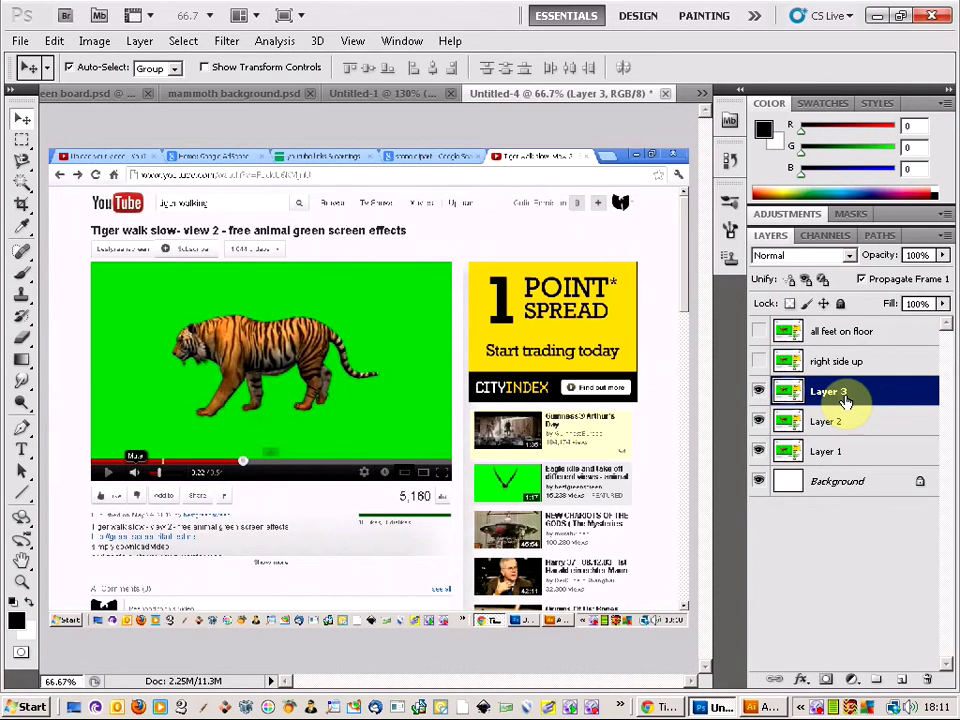
pyautogui.rightClick(846, 400)
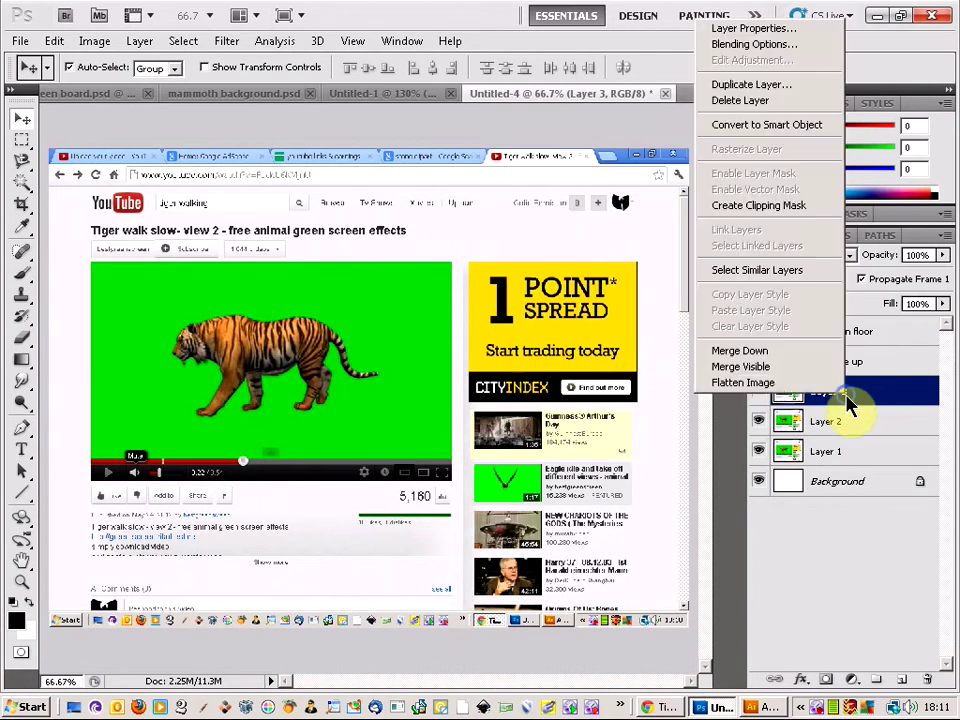
pyautogui.click(763, 28)
pyautogui.write('right backup')
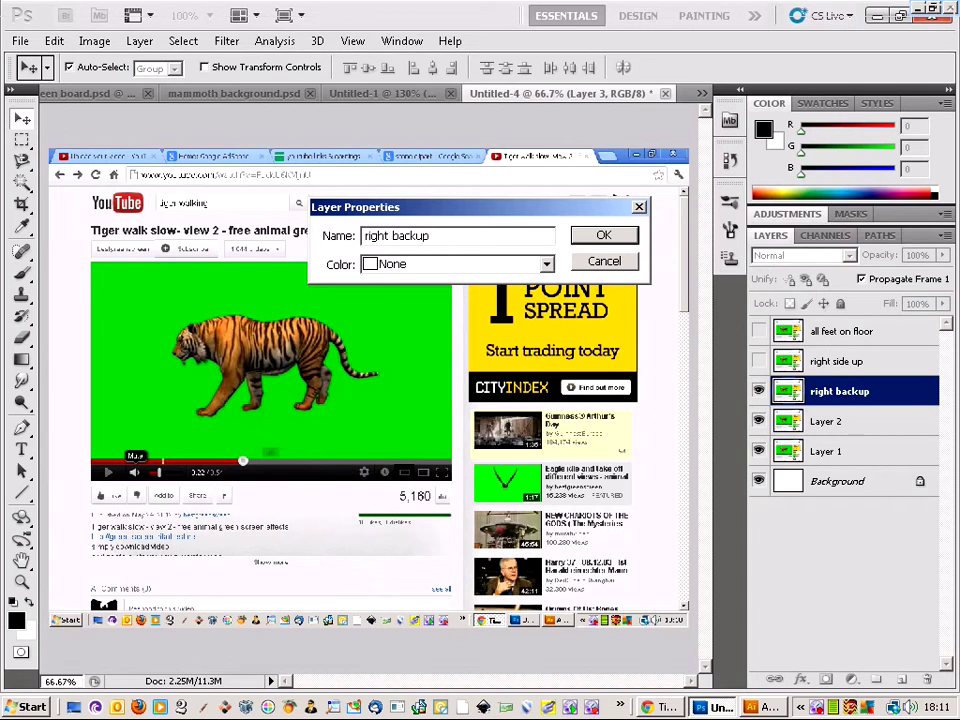
pyautogui.press('Return')
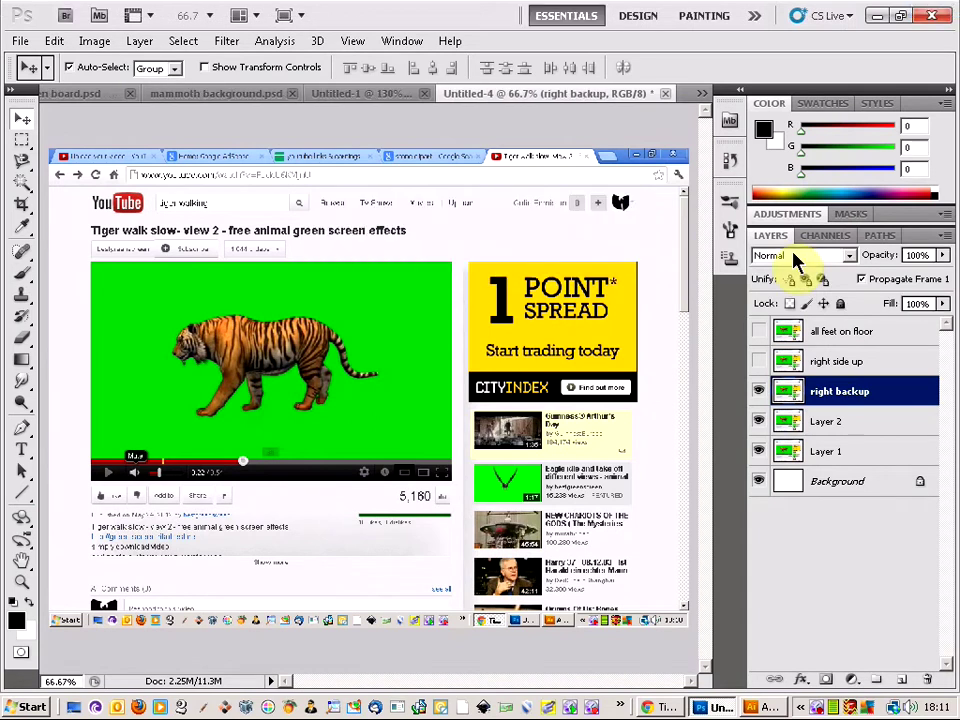
# Step: Hide the "right backup" layer and rename Layer 2 as "left side up"
pyautogui.click(841, 424)
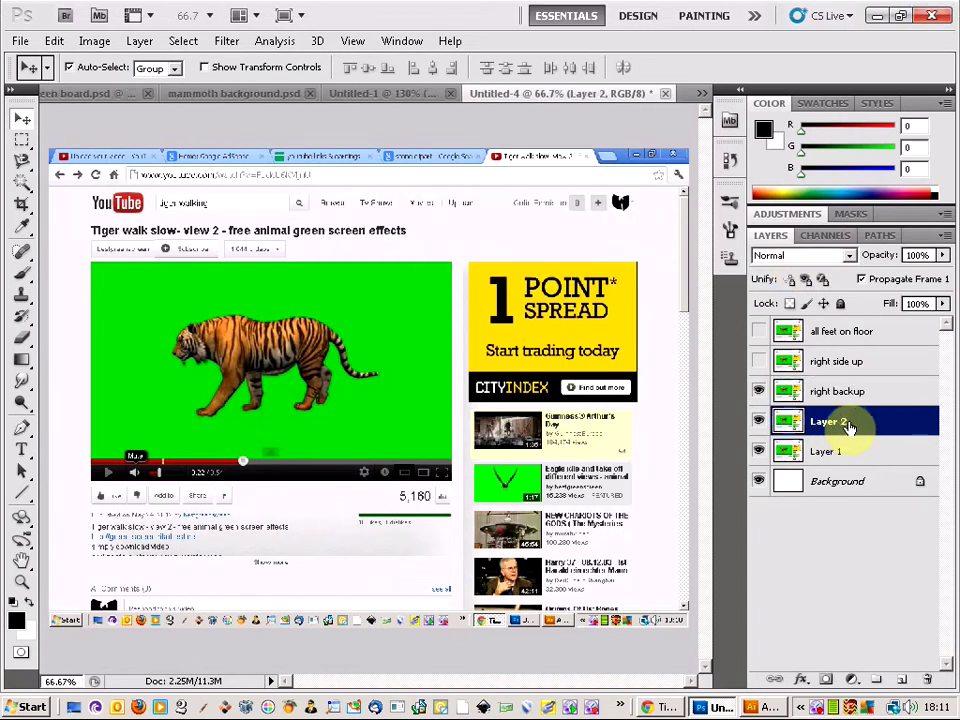
pyautogui.click(759, 392)
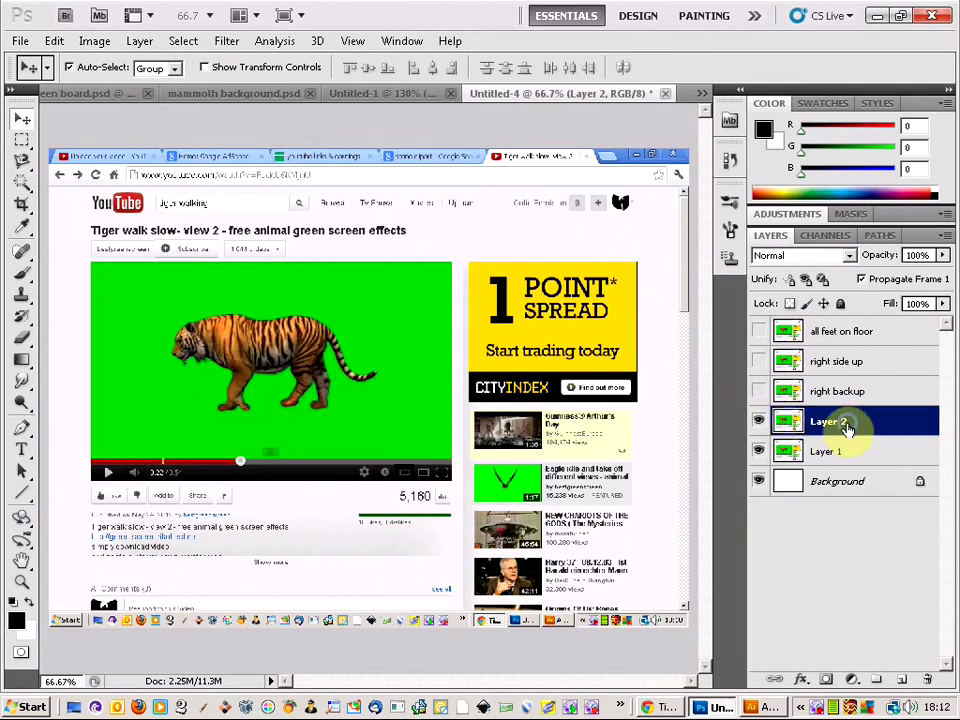
pyautogui.rightClick(846, 427)
pyautogui.click(764, 58)
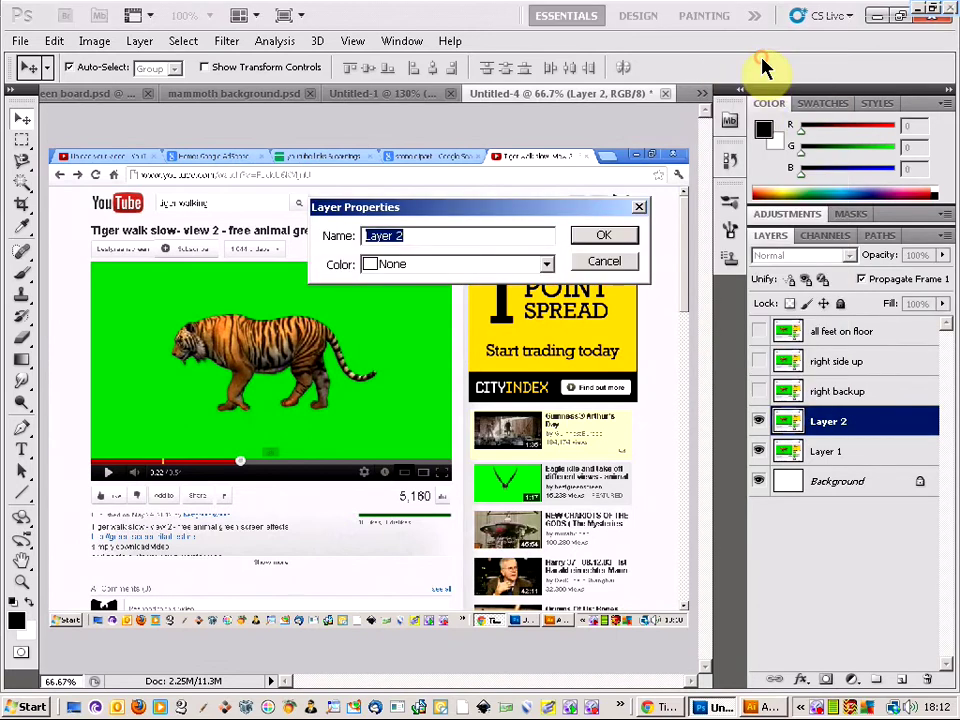
pyautogui.write('left side up')
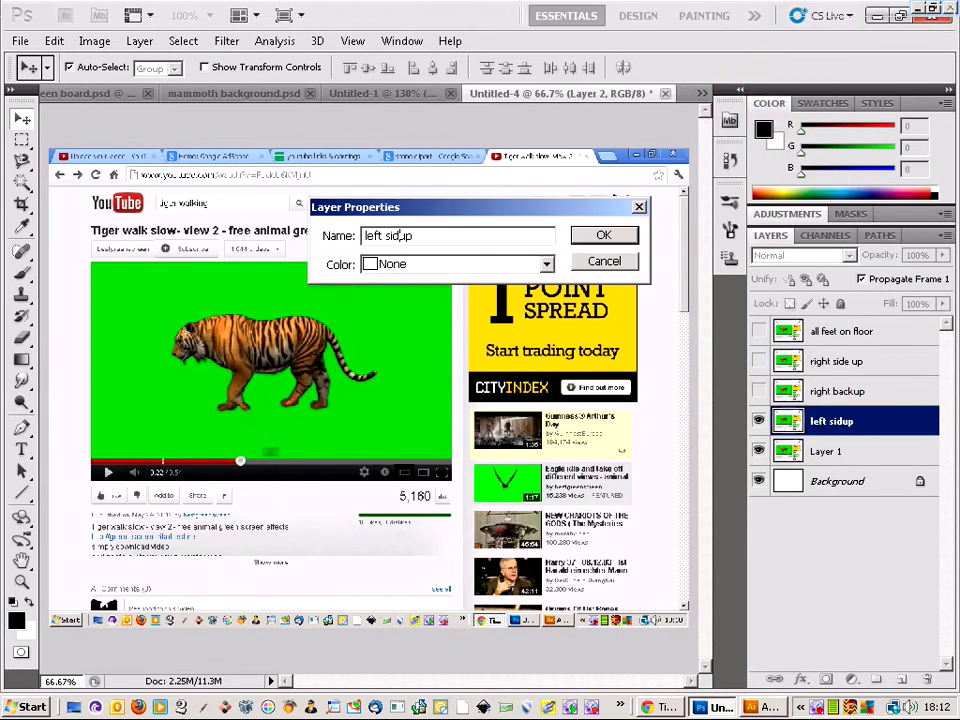
pyautogui.click(600, 235)
# Step: Hide the "left side up" layer and rename Layer 1 as "left backup"
pyautogui.click(874, 456)
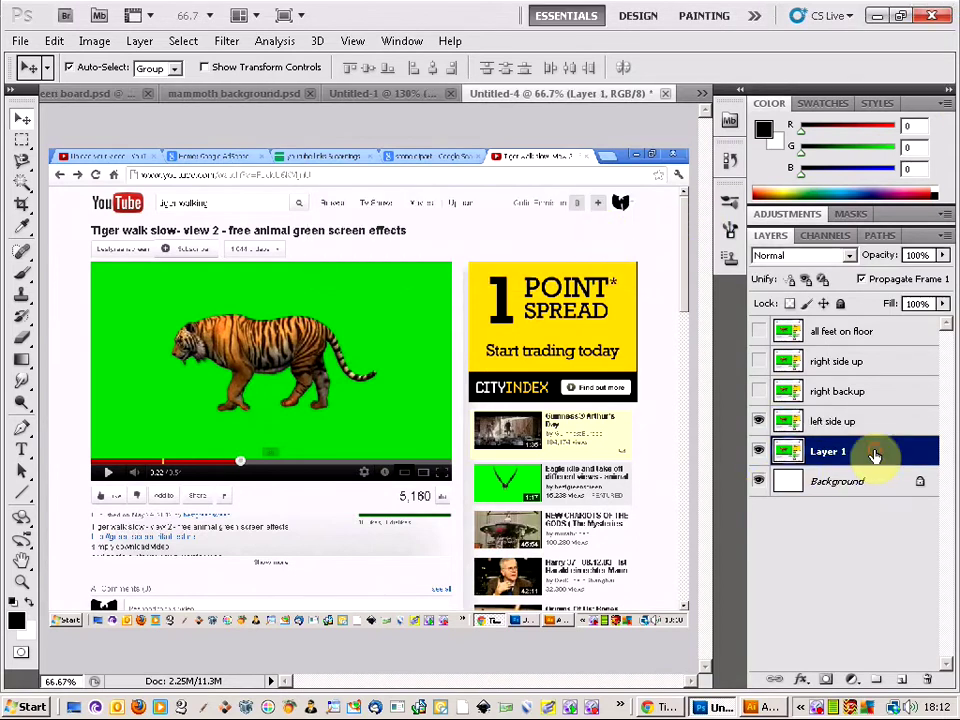
pyautogui.click(760, 423)
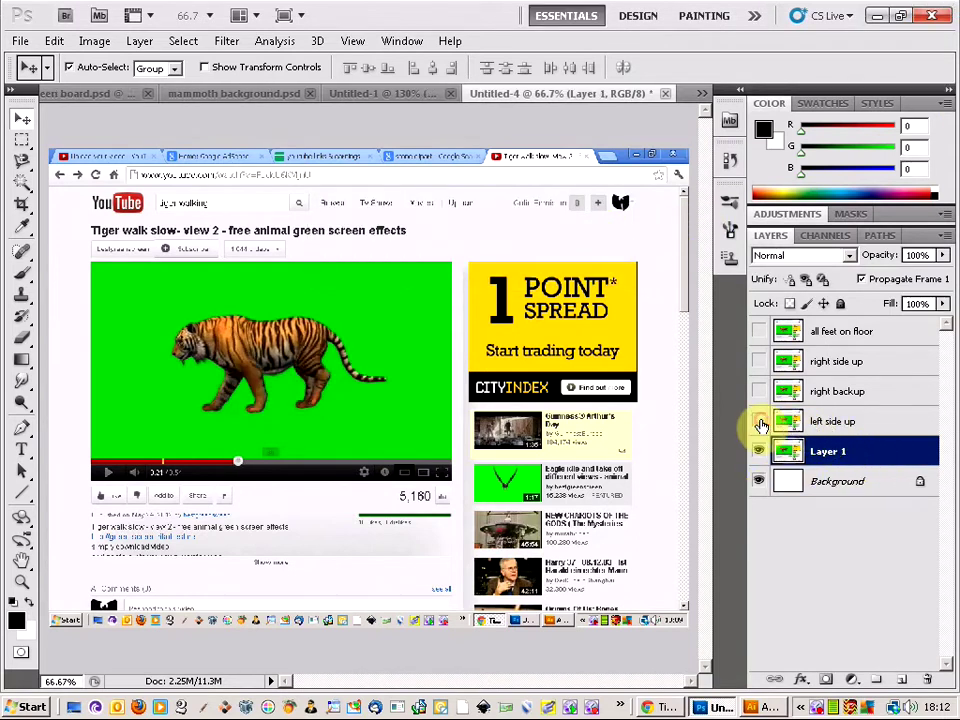
pyautogui.rightClick(845, 452)
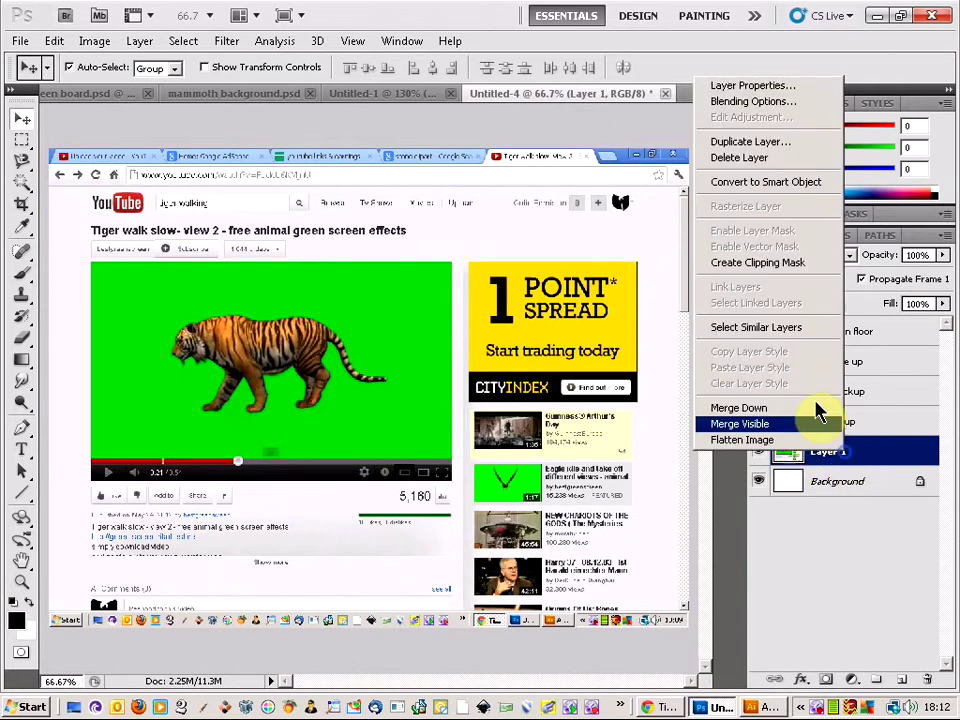
pyautogui.click(793, 86)
pyautogui.write('left backup')
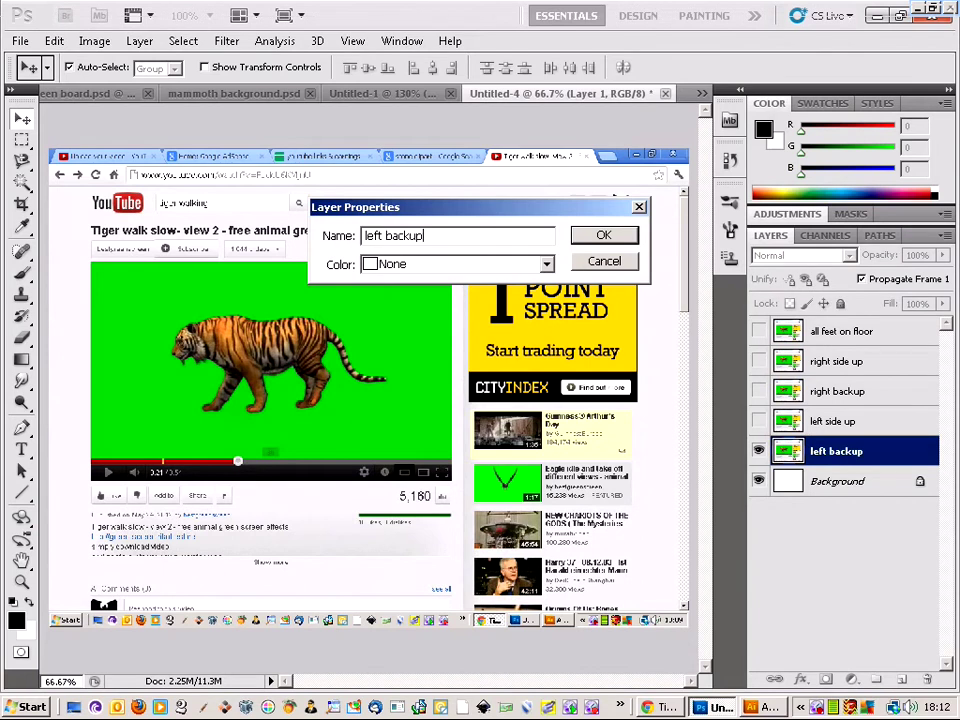
pyautogui.press('Return')
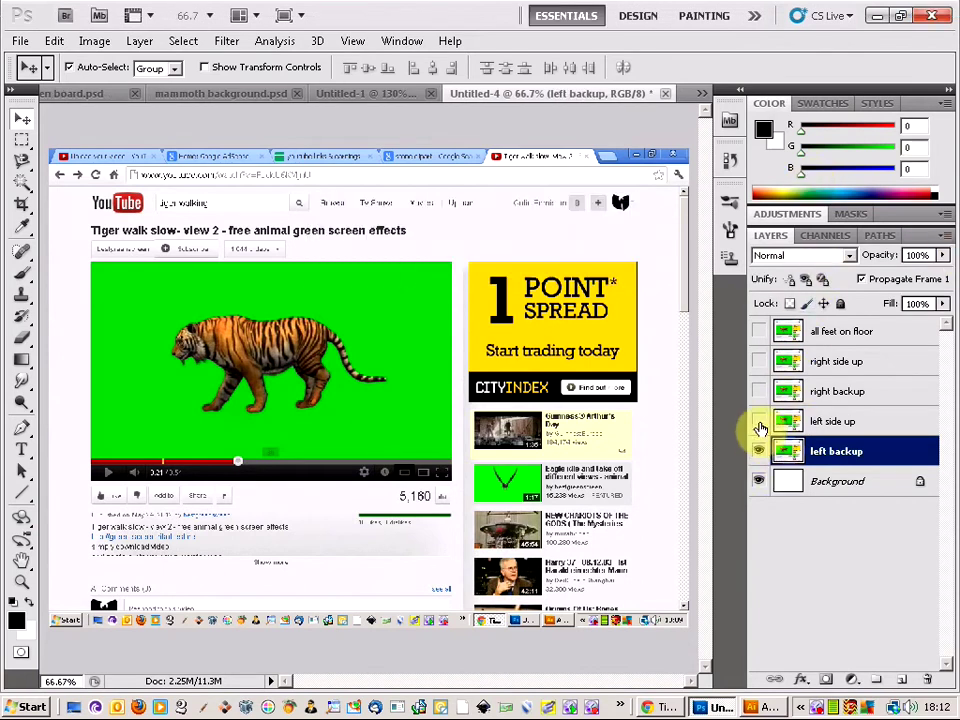
# Step: Preview the tiger walk twice by showing the renamed capture layers in sequence from "left backup" up to "all feet on floor"
pyautogui.moveTo(758, 451); pyautogui.dragTo(760, 345)
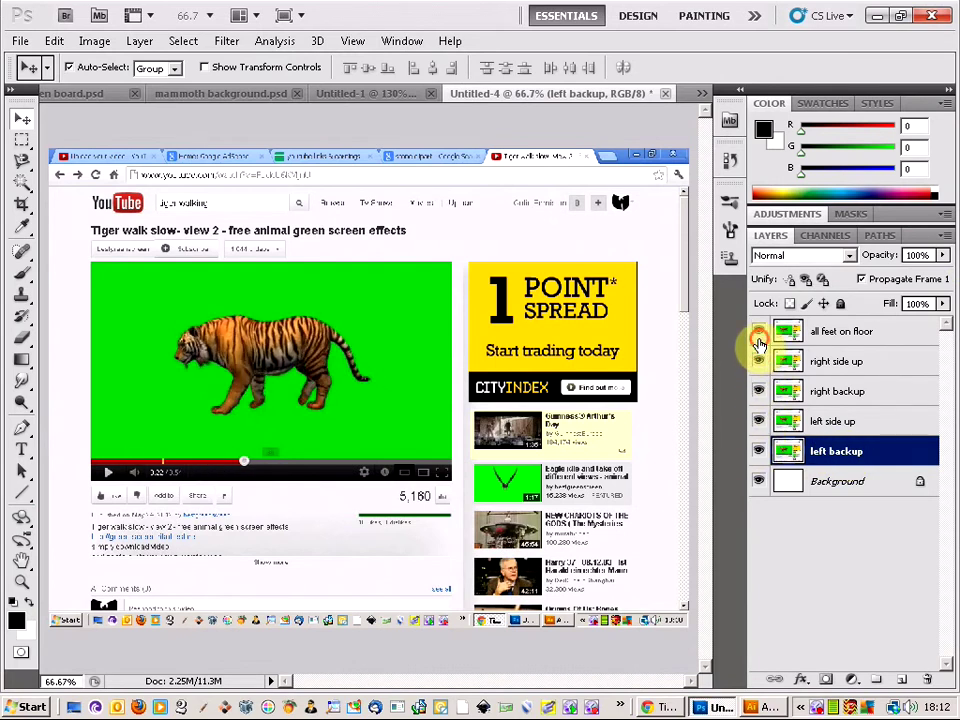
pyautogui.moveTo(760, 455)
pyautogui.mouseDown()
pyautogui.moveTo(761, 360)
pyautogui.moveTo(761, 446)
pyautogui.mouseUp()
pyautogui.click(760, 455)
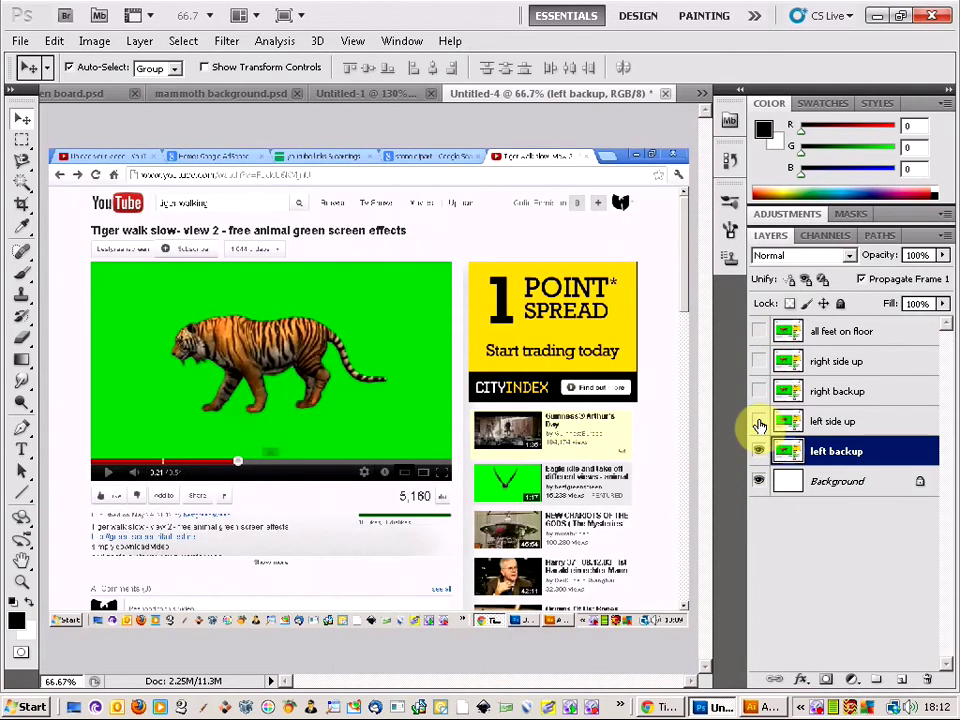
pyautogui.moveTo(760, 421); pyautogui.dragTo(759, 345)
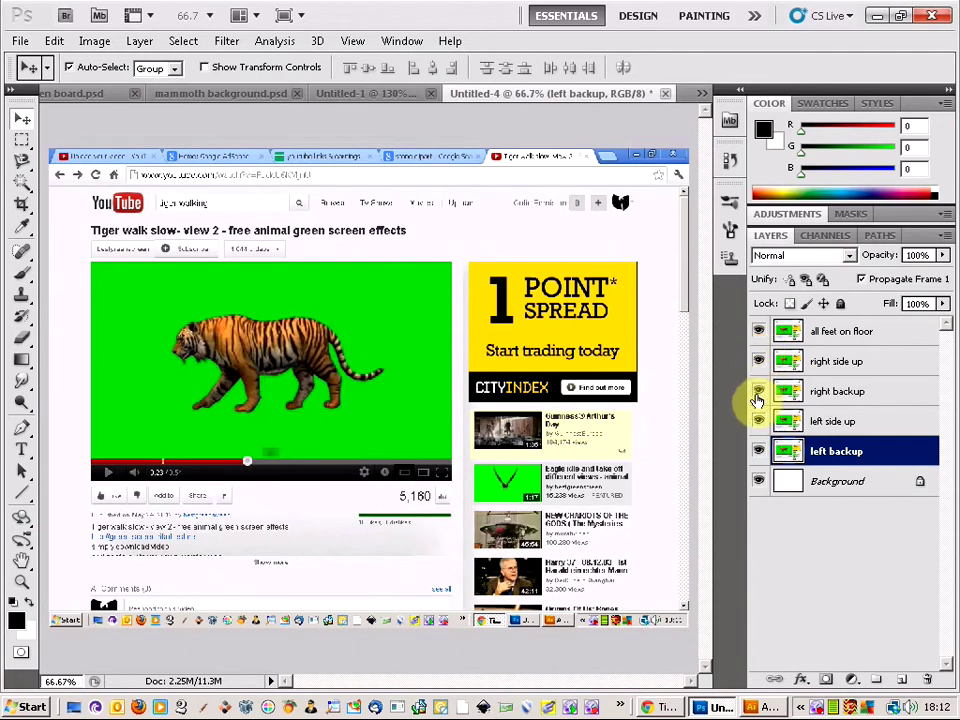
pyautogui.rightClick(818, 707)
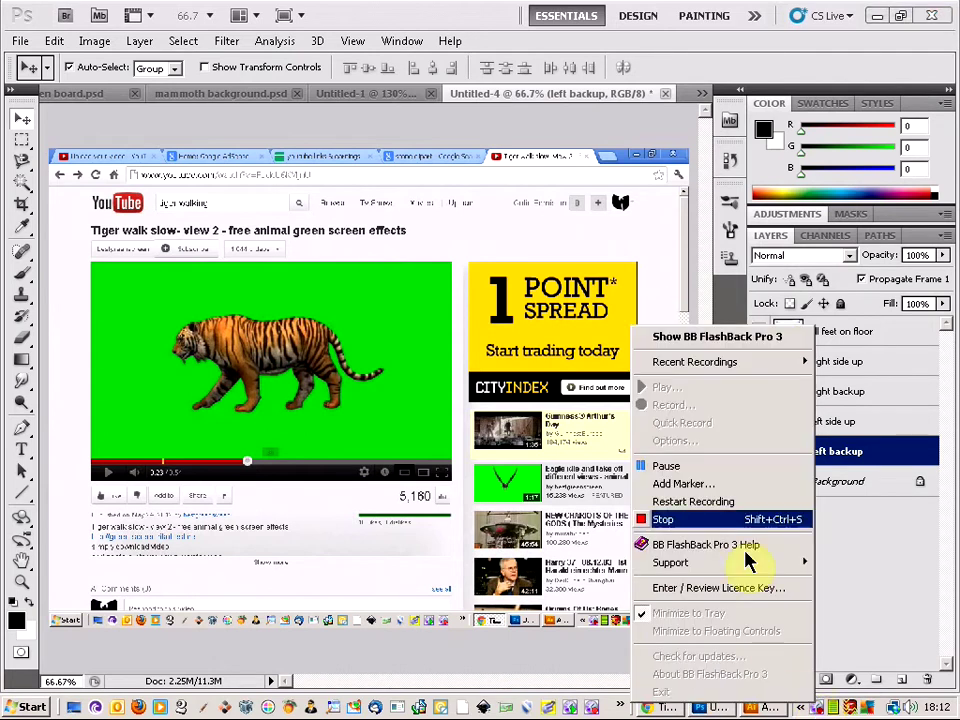
pyautogui.click(726, 474)
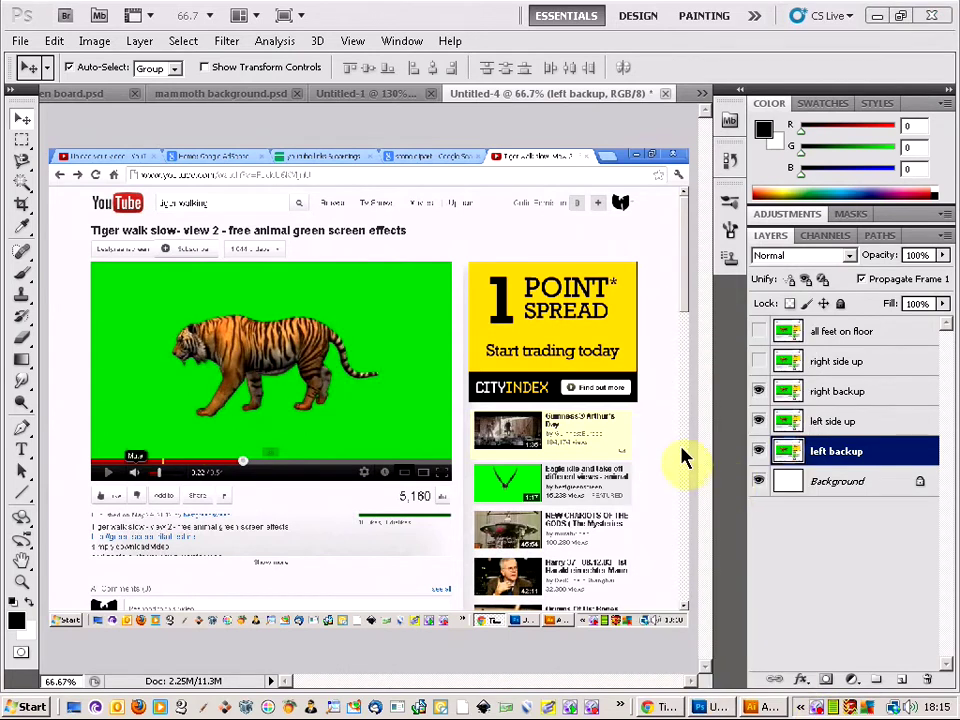
# Step: Compare the mammoth drawing with the tiger captures, hiding "right backup" and "left side up" to expose the "left backup" pose
pyautogui.click(380, 96)
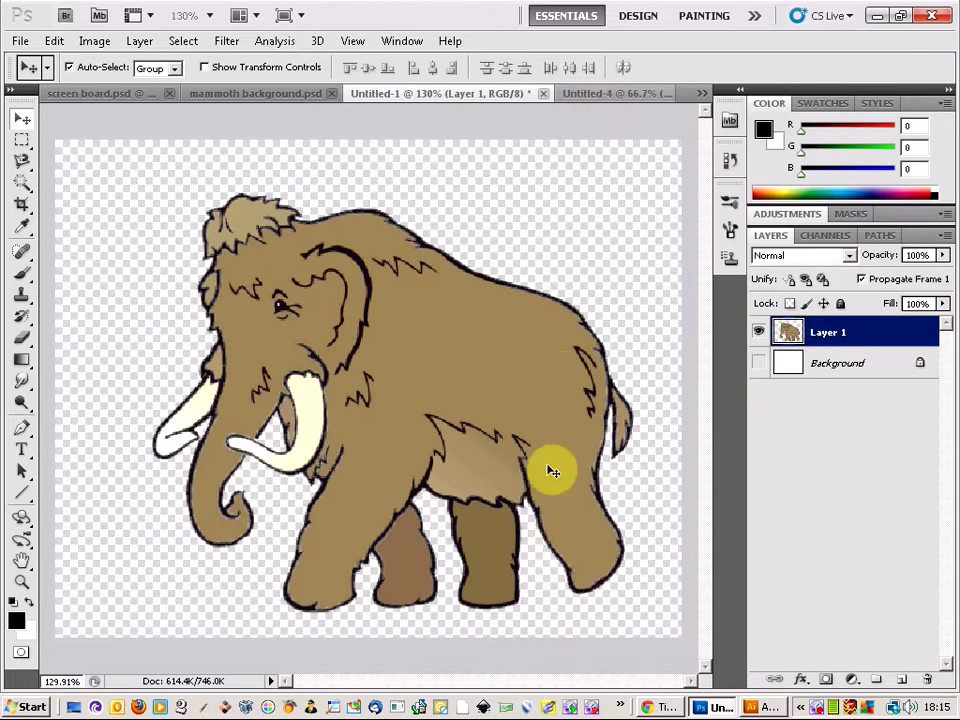
pyautogui.click(595, 100)
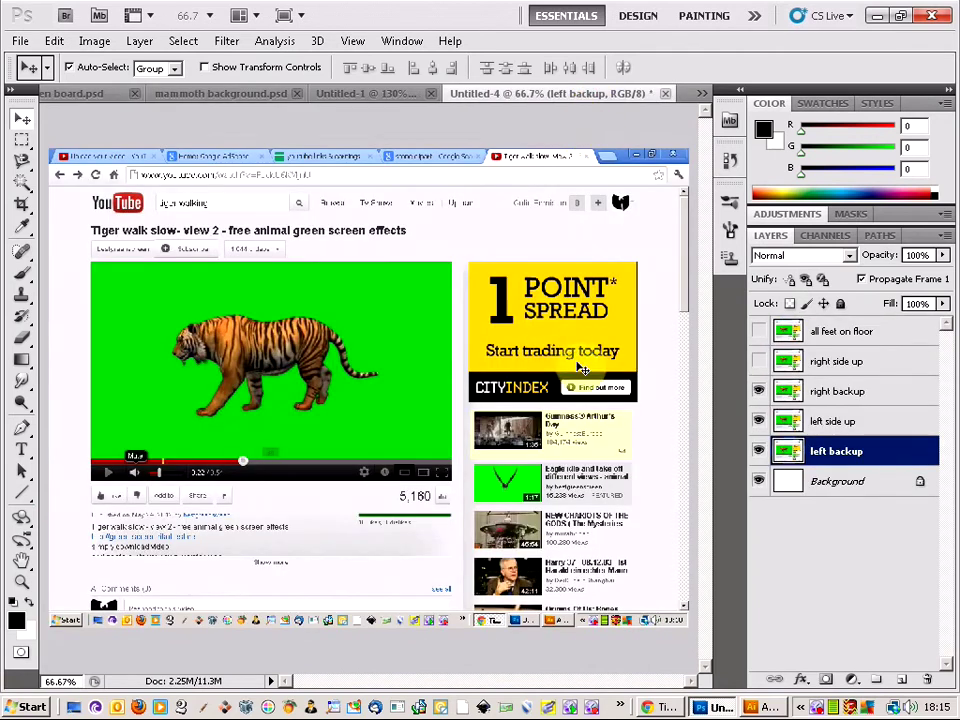
pyautogui.click(758, 391)
pyautogui.click(758, 421)
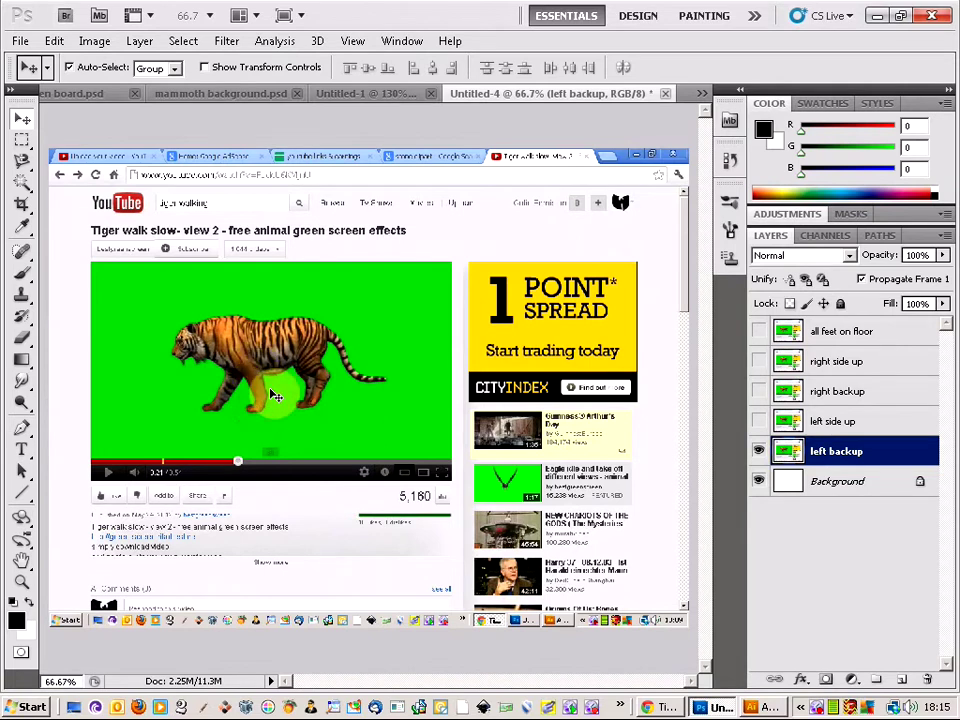
# Step: Rename Layer 1 of the coloured mammoth drawing as "left backup"
pyautogui.click(368, 96)
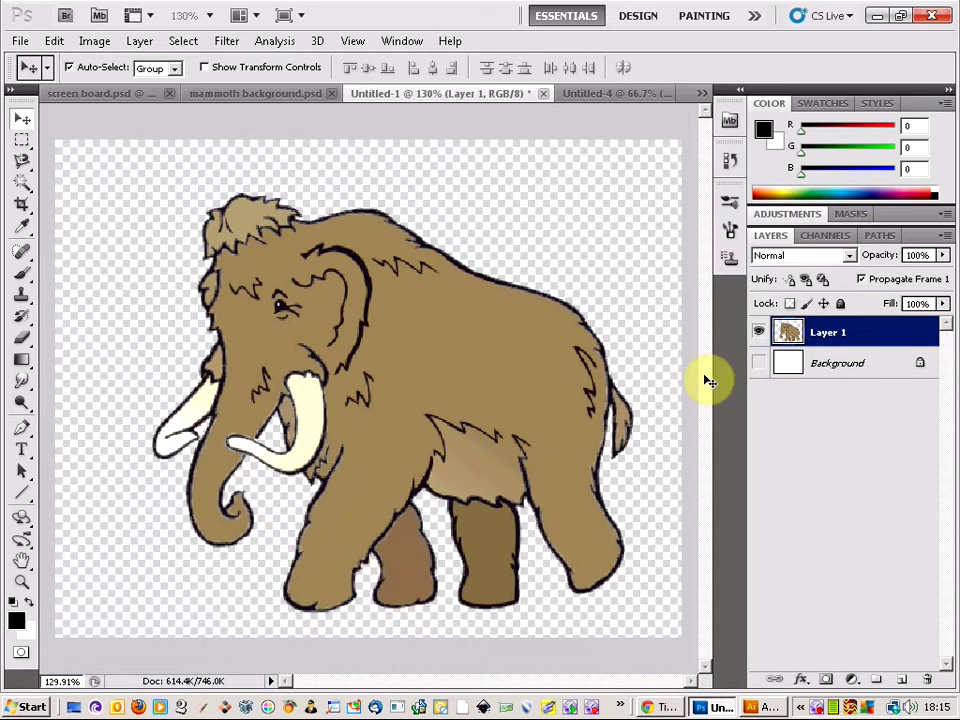
pyautogui.rightClick(855, 333)
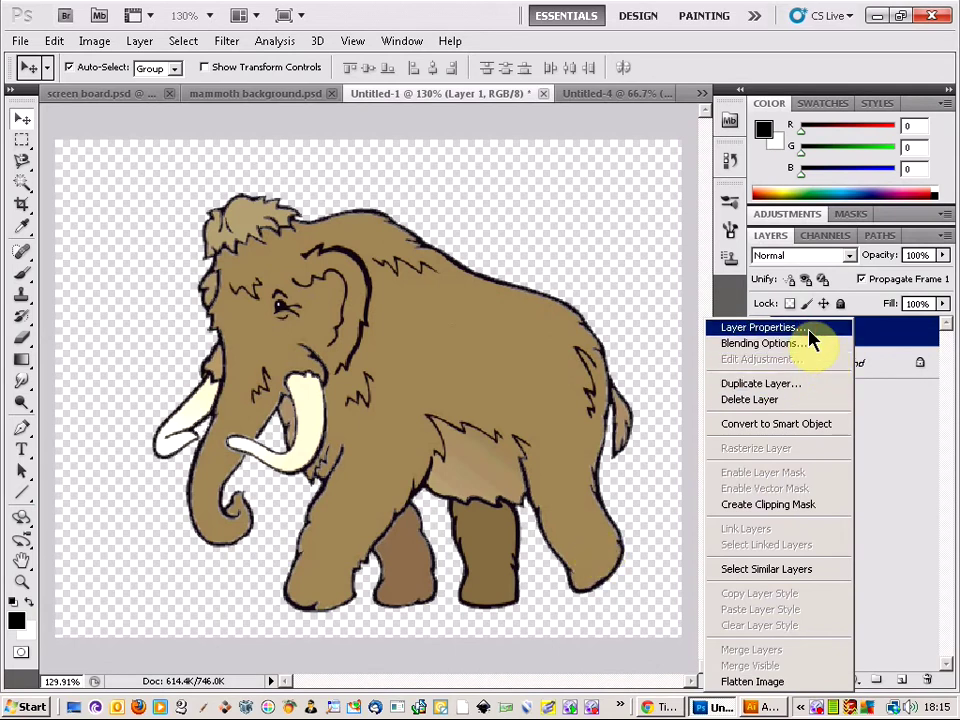
pyautogui.click(808, 330)
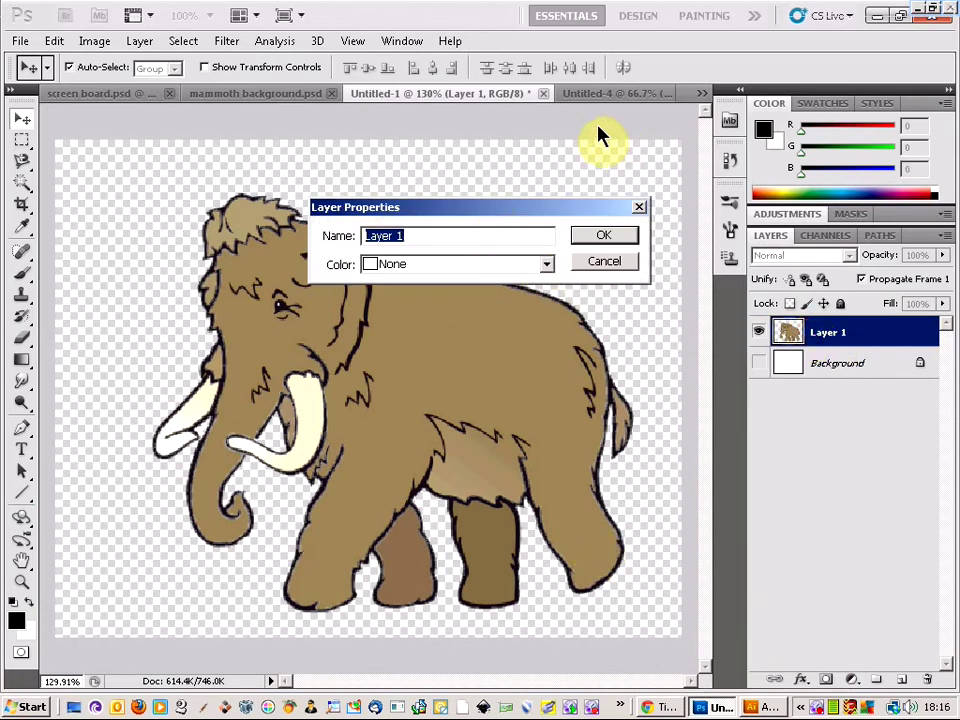
pyautogui.write('left backup')
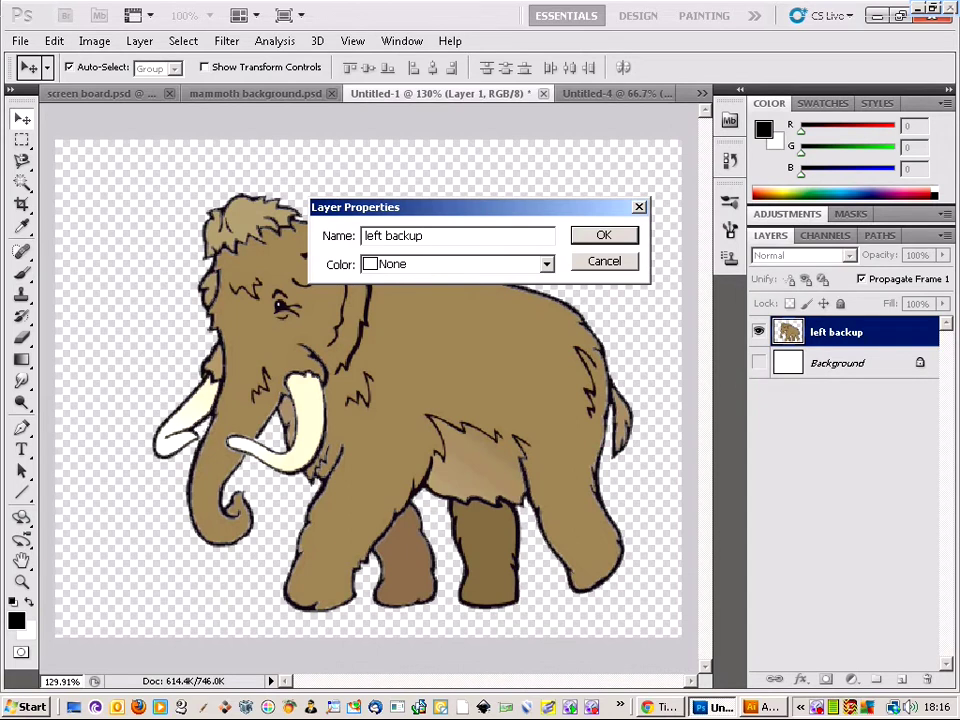
pyautogui.press('Return')
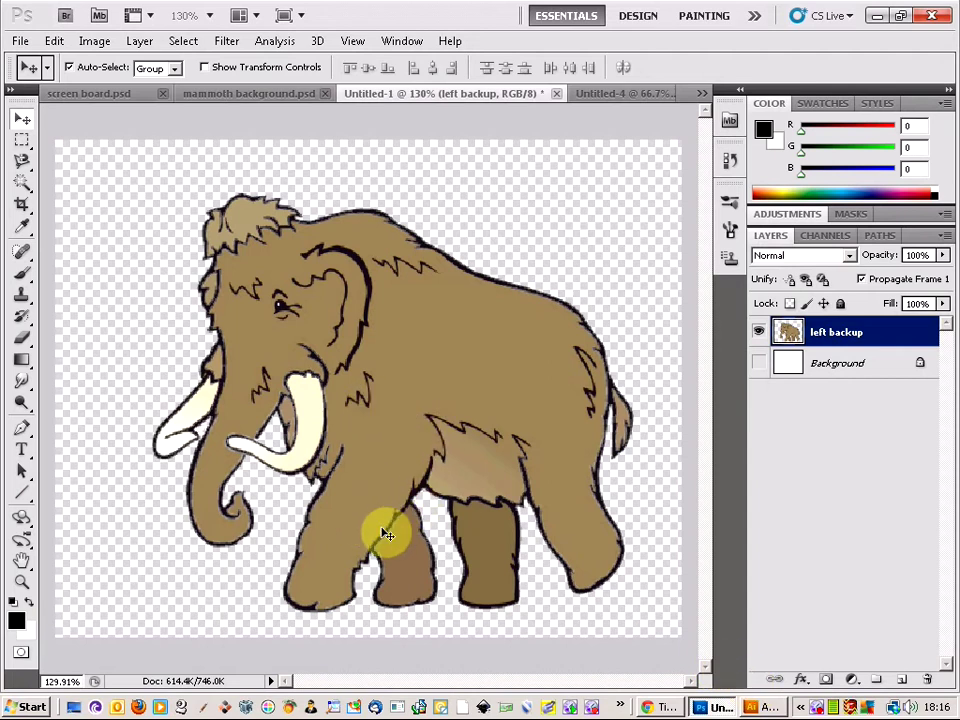
# Step: Compare the coloured mammoth's leg positions with the tiger's "left backup" capture
pyautogui.click(615, 95)
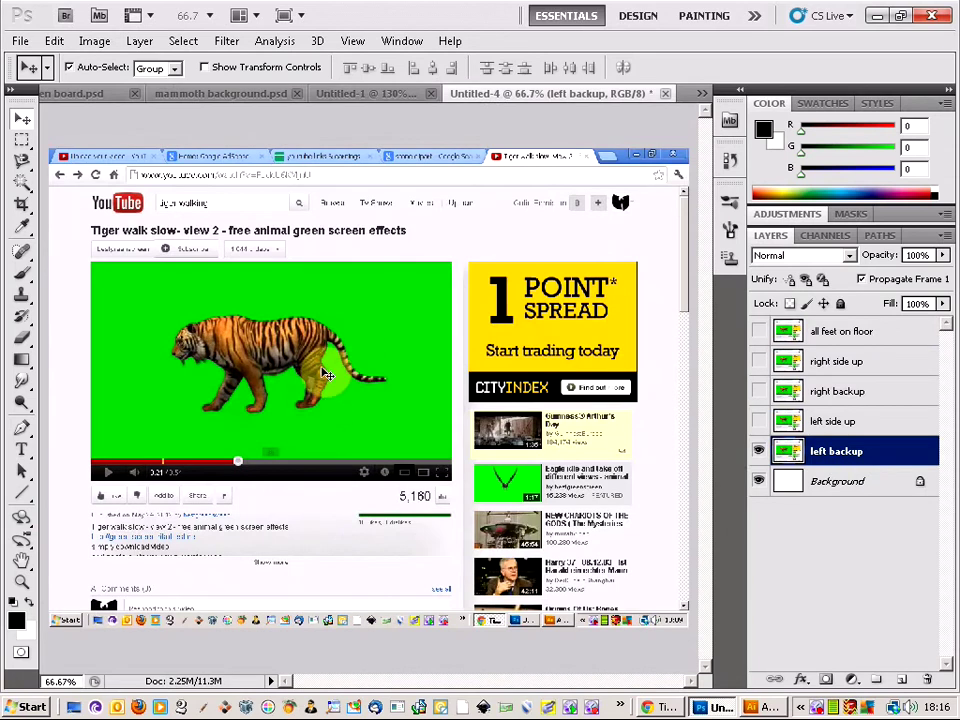
pyautogui.click(355, 95)
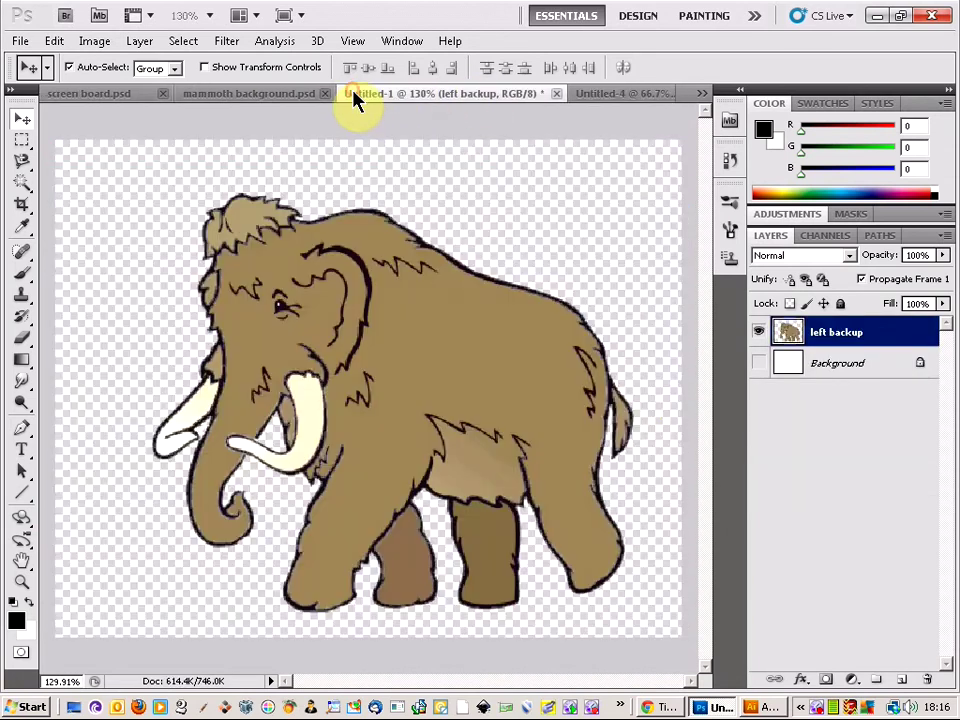
pyautogui.rightClick(813, 708)
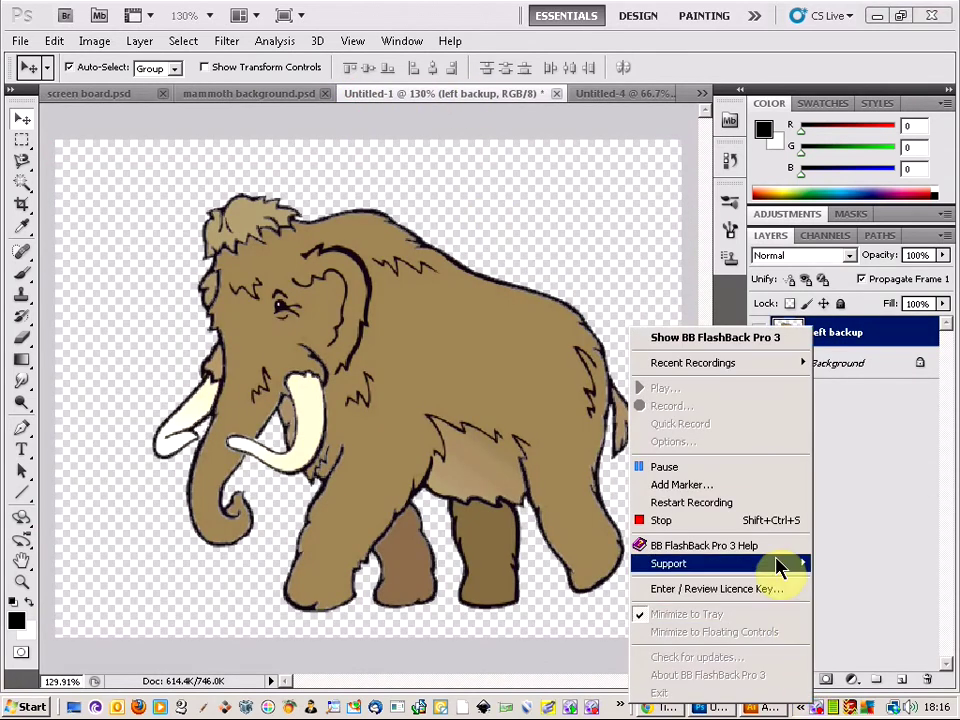
pyautogui.click(756, 482)
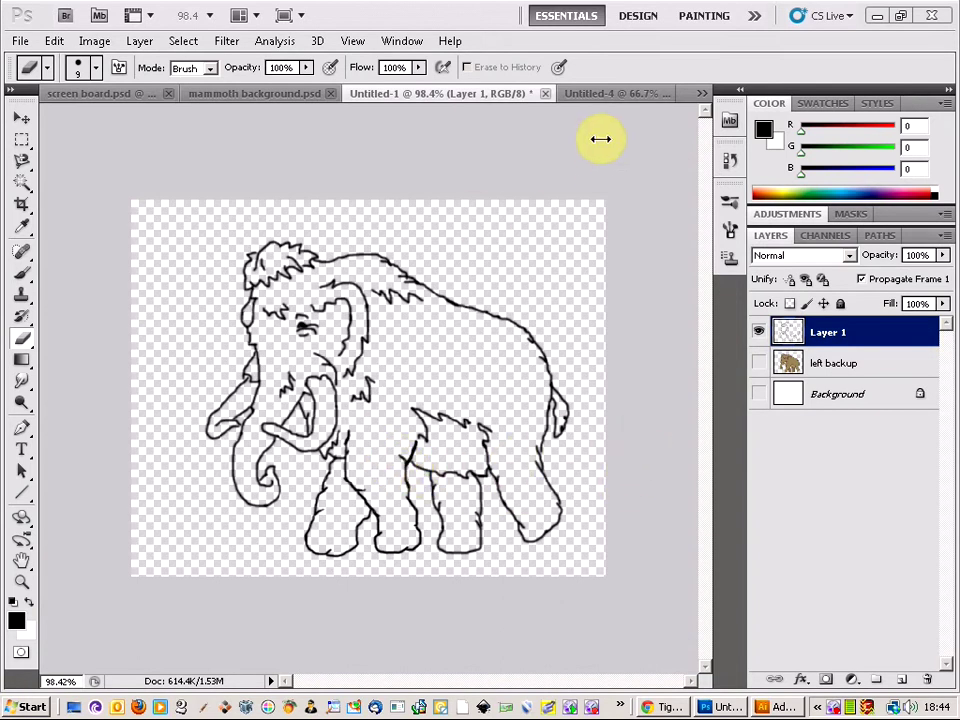
# Step: Compare the mammoth outline with the tiger's "left backup" capture, and show the "left side up" capture as the next pose reference
pyautogui.click(615, 94)
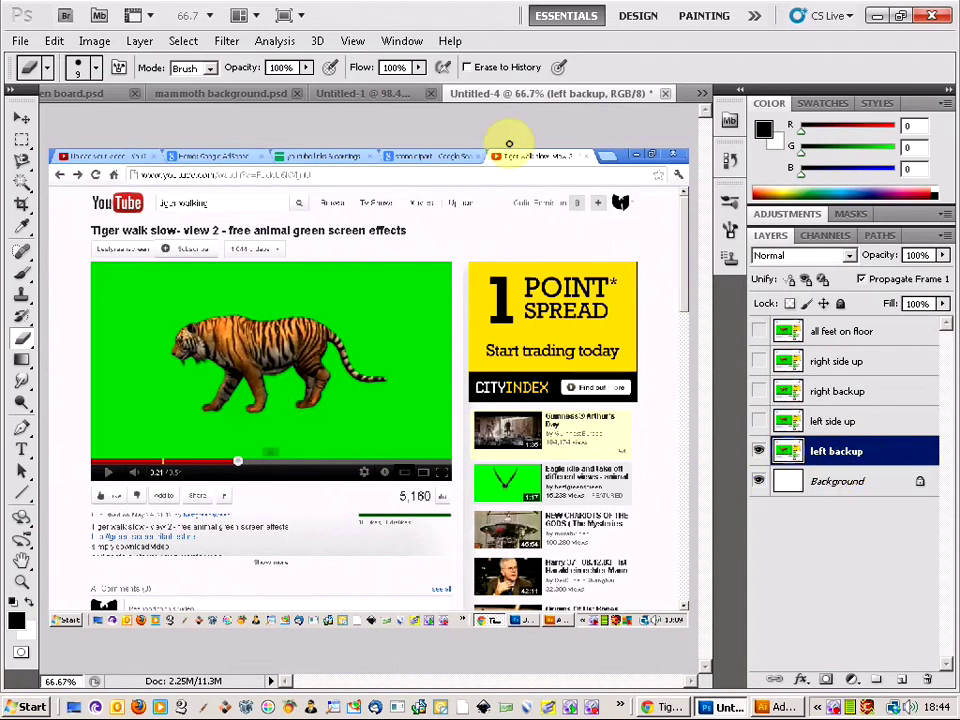
pyautogui.click(381, 94)
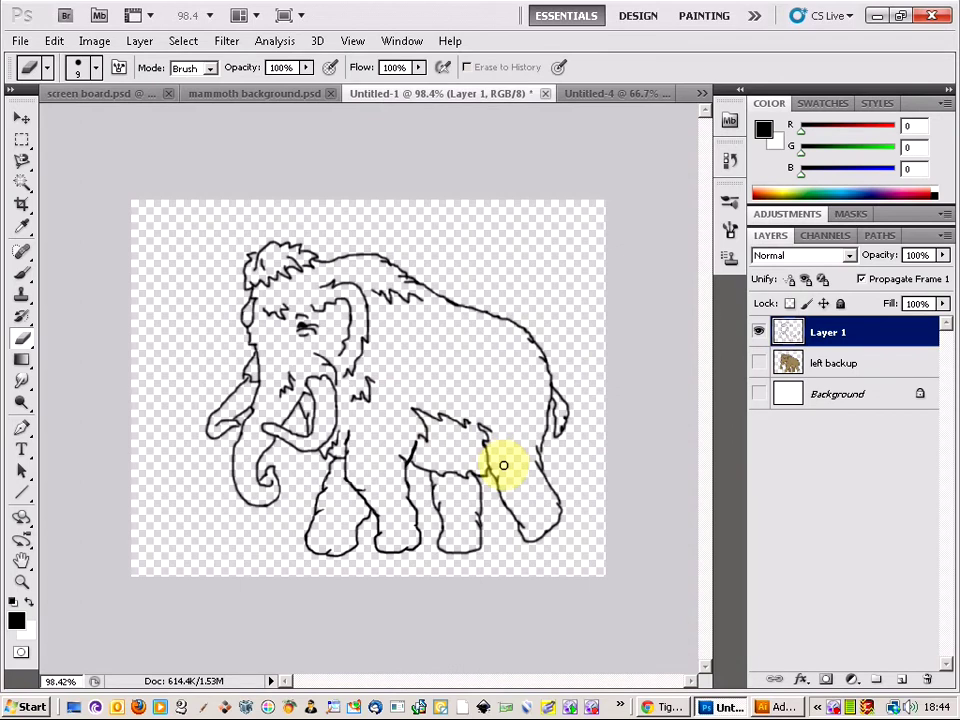
pyautogui.click(600, 94)
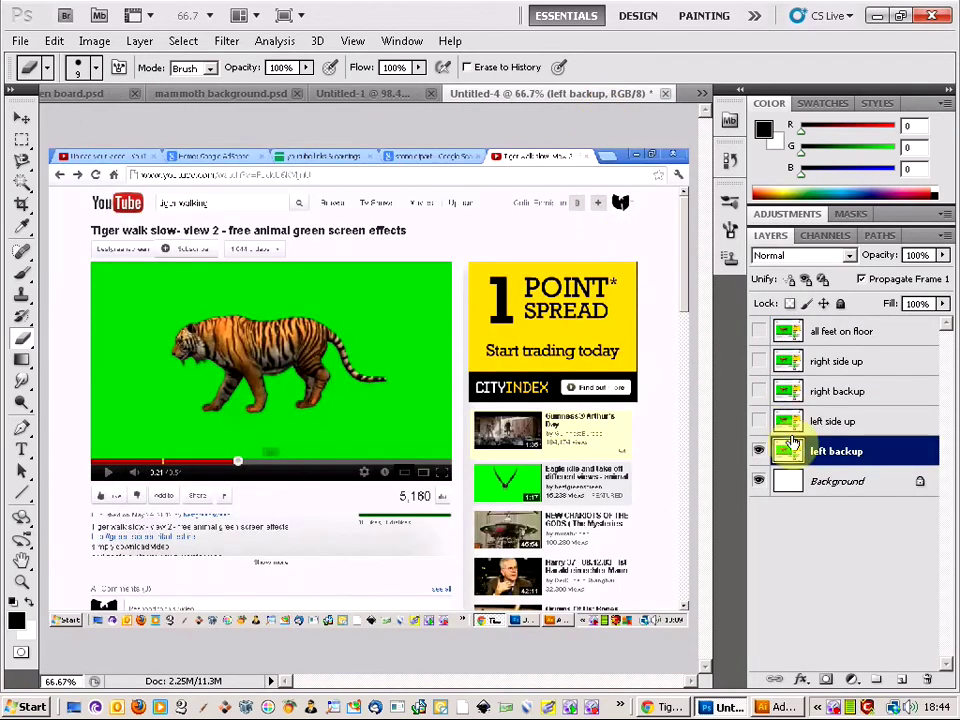
pyautogui.click(760, 423)
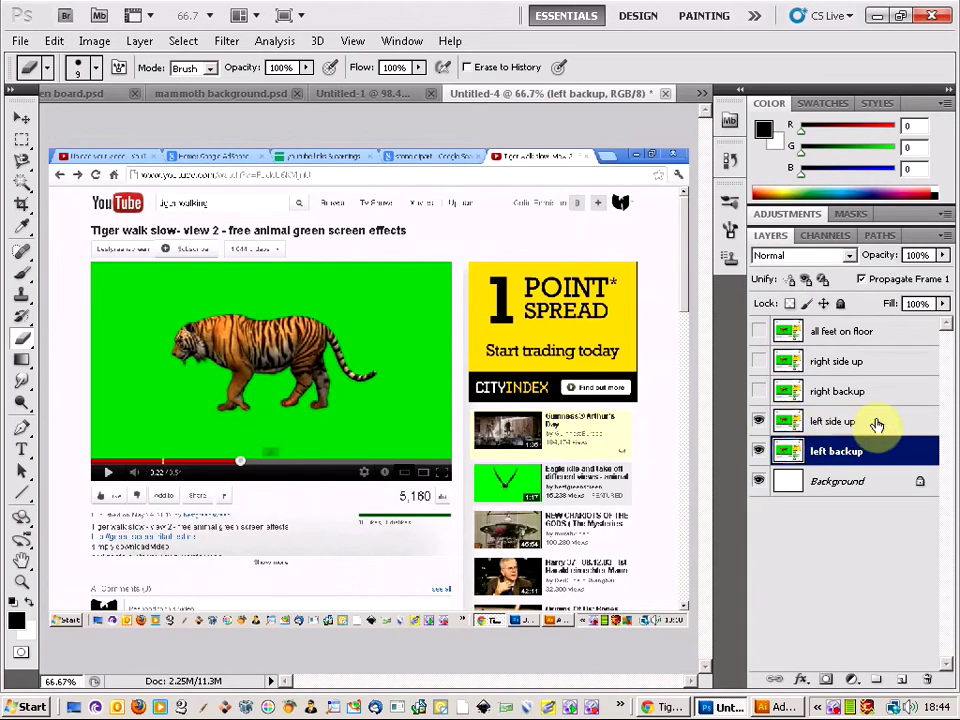
pyautogui.click(375, 94)
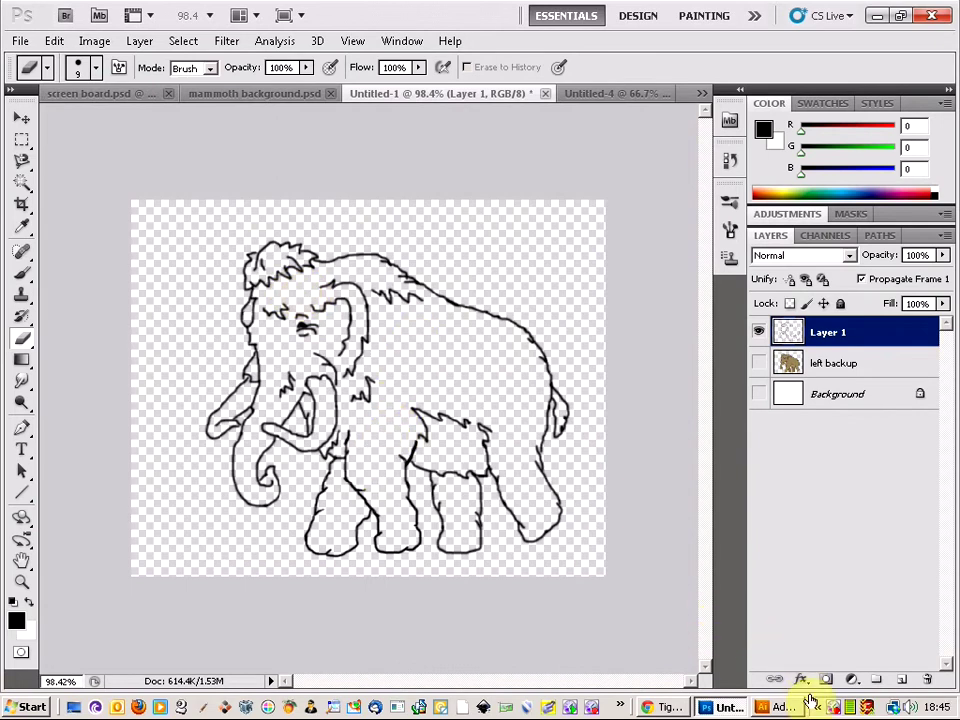
pyautogui.rightClick(835, 710)
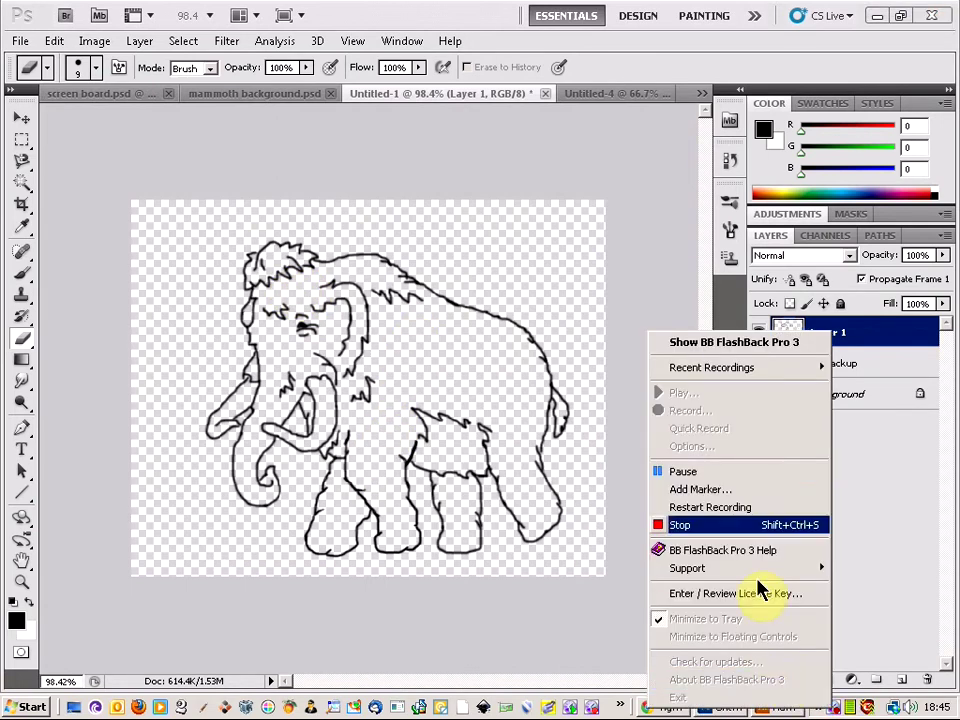
pyautogui.click(739, 472)
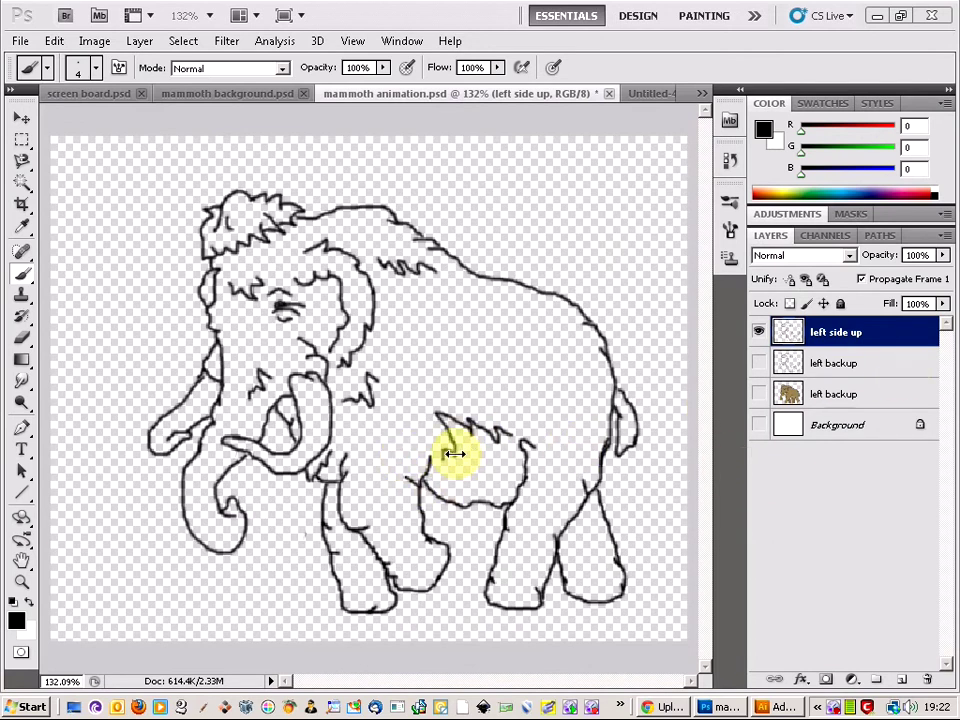
# Step: Compare the mammoth's "left side up" outline with the matching tiger capture and briefly overlay the "left backup" outline
pyautogui.click(636, 97)
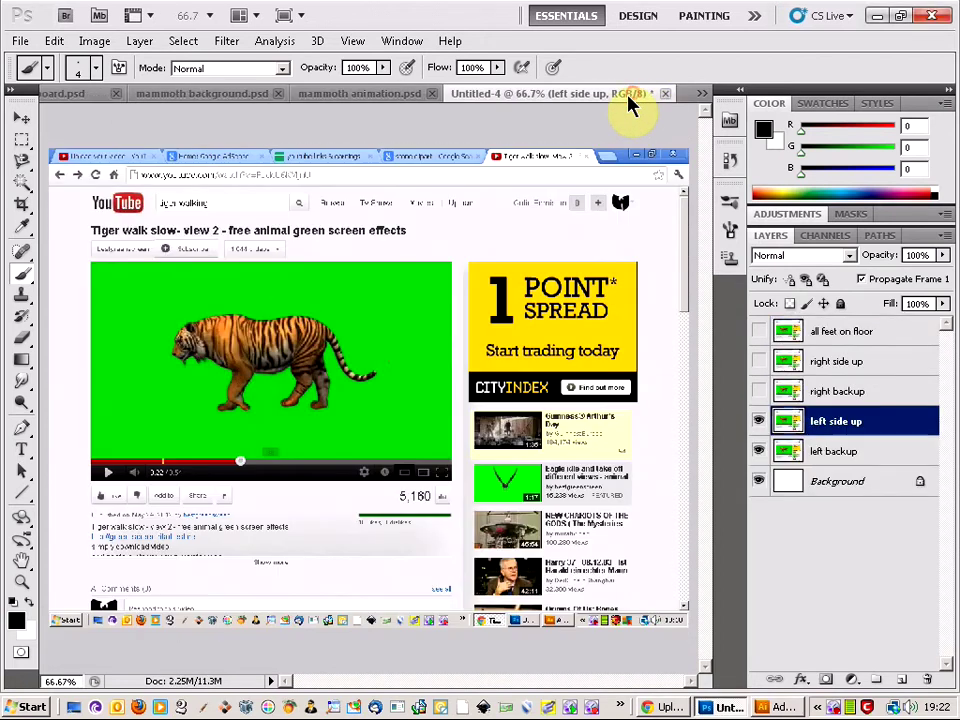
pyautogui.click(378, 96)
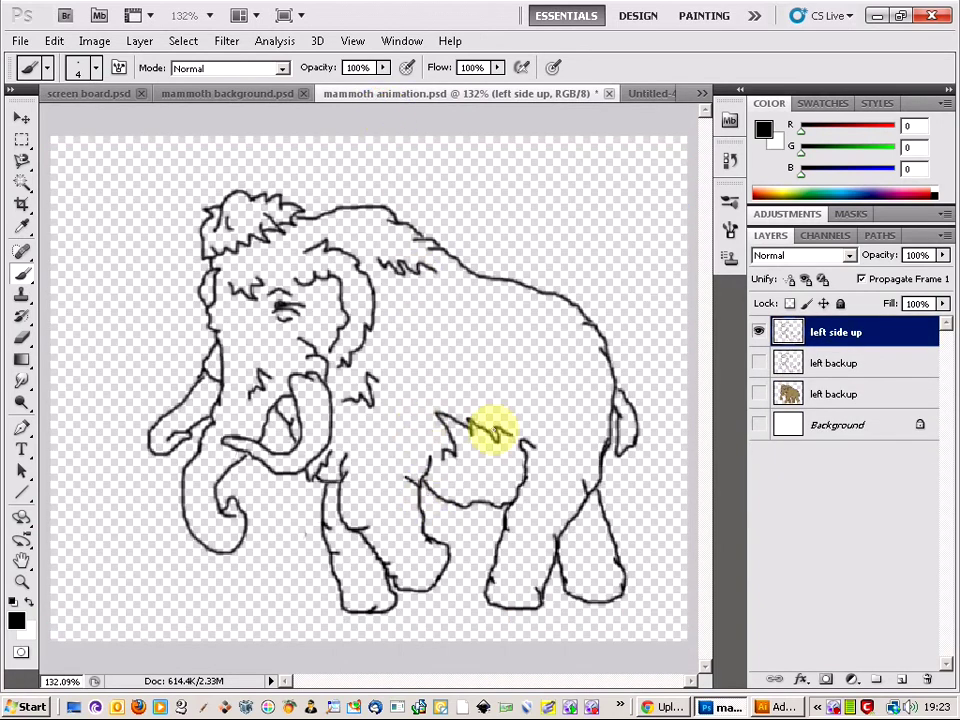
pyautogui.click(758, 363)
pyautogui.click(758, 363)
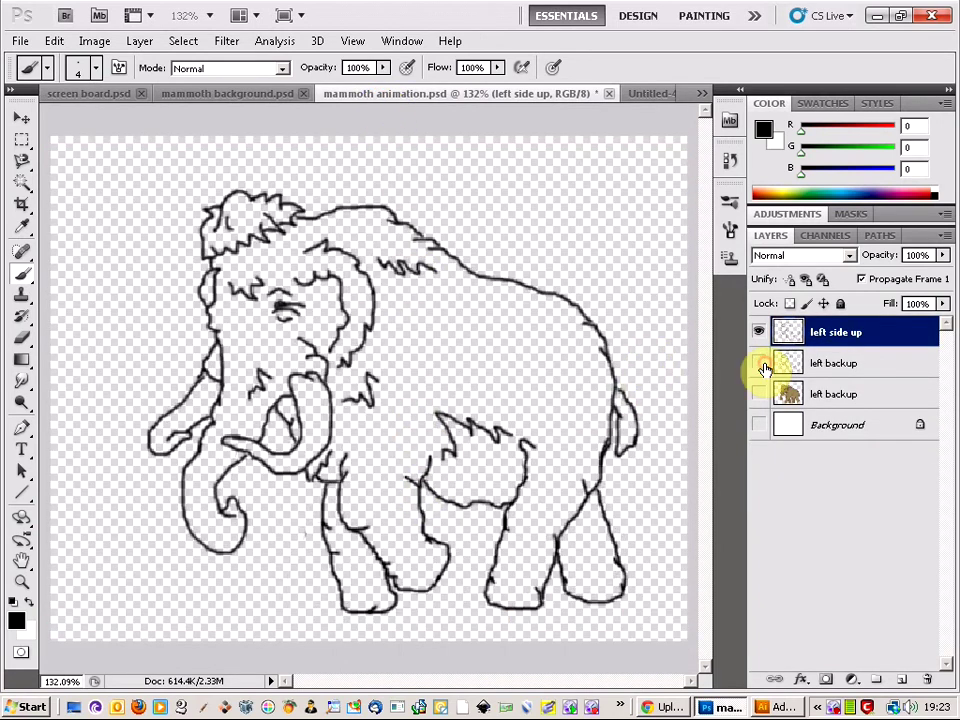
# Step: Show only the outlined "left backup" layer and raise its opacity to 98%
pyautogui.click(876, 363)
pyautogui.keyDown('alt'); pyautogui.click(758, 363); pyautogui.keyUp('alt')
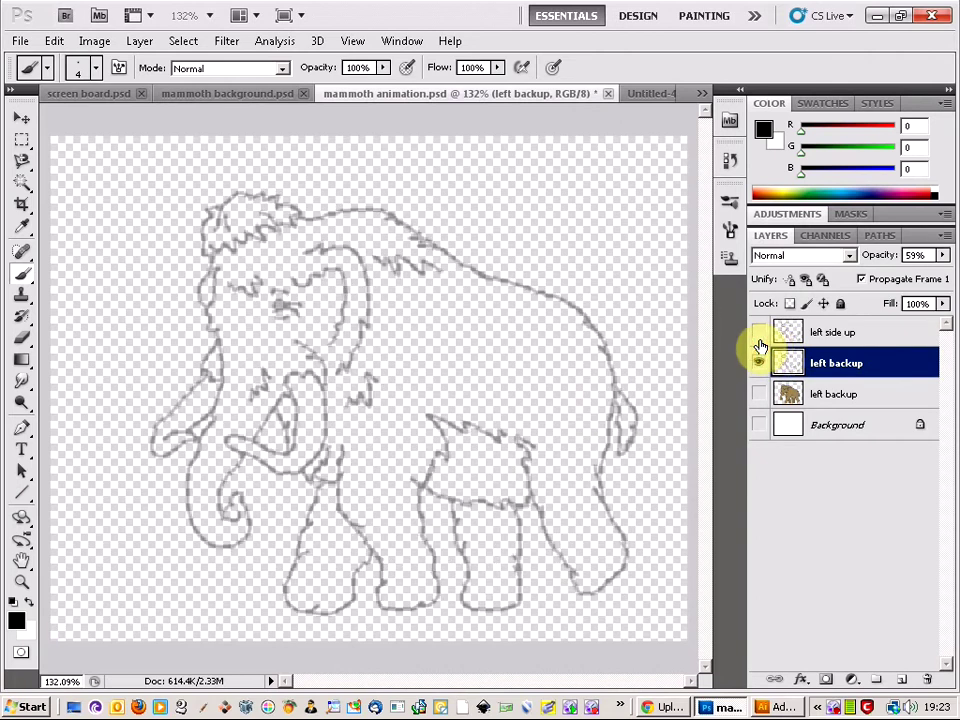
pyautogui.click(942, 255)
pyautogui.moveTo(909, 276); pyautogui.dragTo(940, 276)
# Step: Preview the leg movement by toggling the "left side up" and "left backup" outlines, and examine both overlaid
pyautogui.click(759, 332)
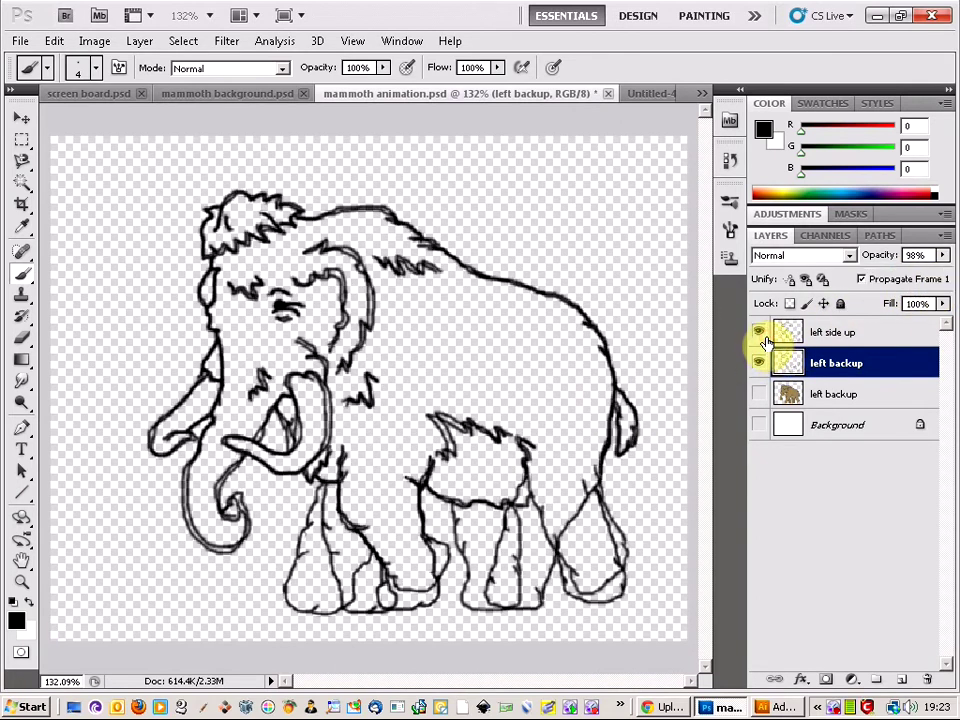
pyautogui.click(759, 363)
pyautogui.click(759, 332)
pyautogui.click(759, 332)
pyautogui.click(759, 363)
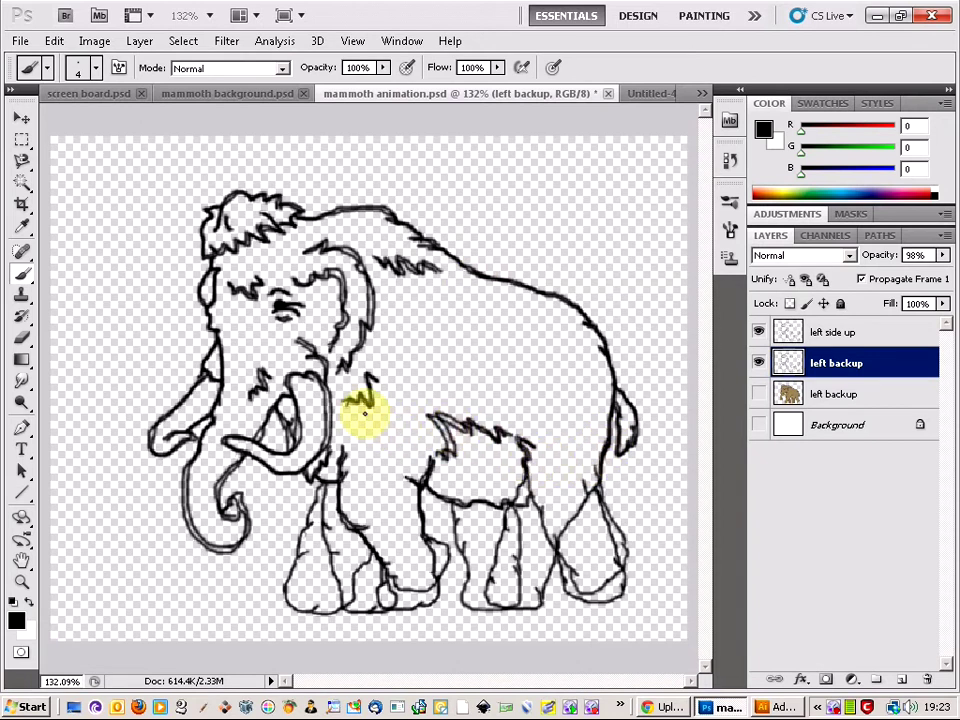
pyautogui.moveTo(265, 472); pyautogui.dragTo(209, 468)
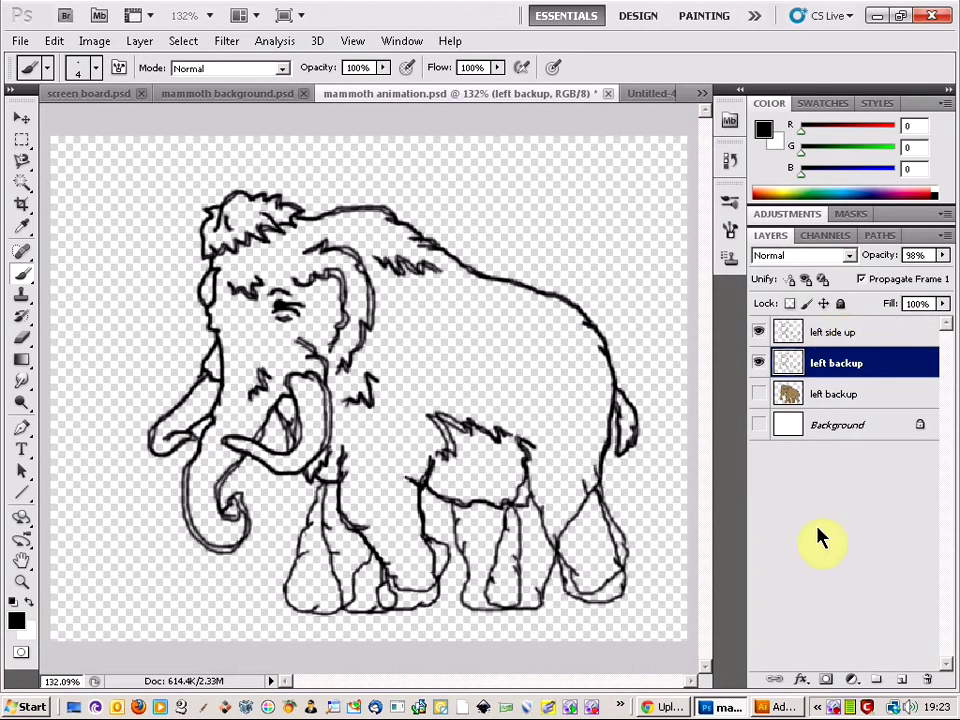
pyautogui.rightClick(836, 708)
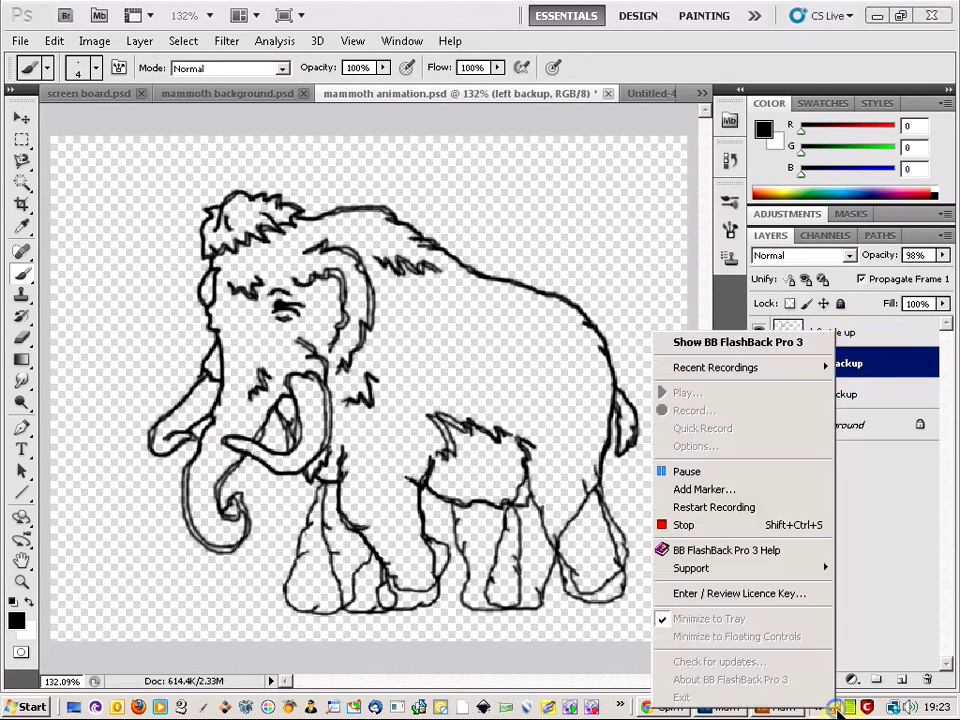
pyautogui.click(779, 483)
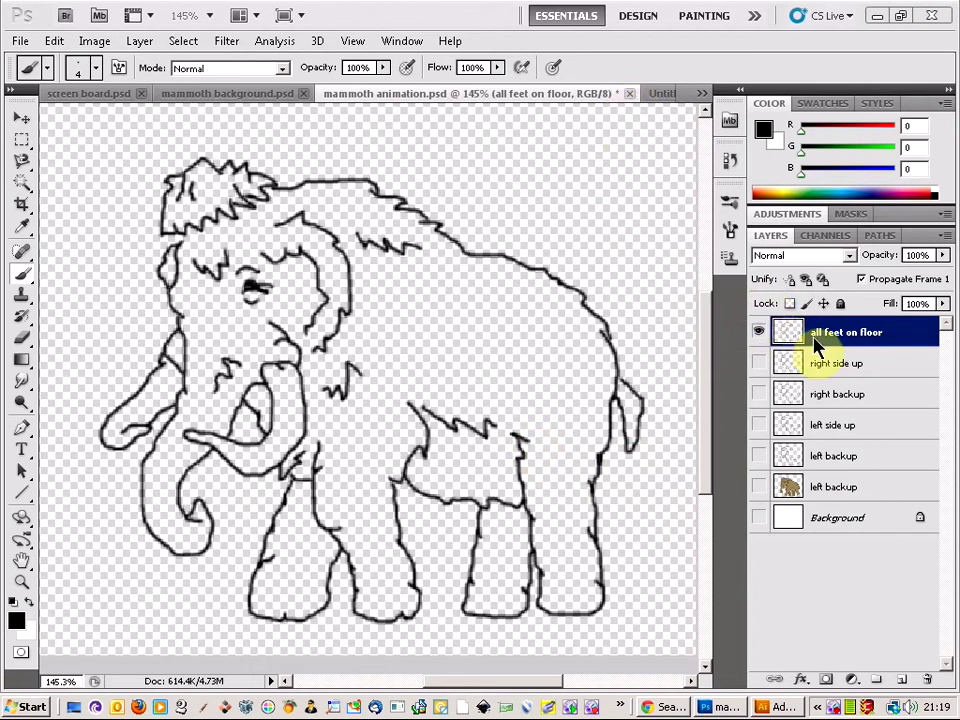
# Step: Compare the mammoth's "all feet on floor" outline with the matching tiger capture, and show only the "right side up" outline
pyautogui.click(655, 93)
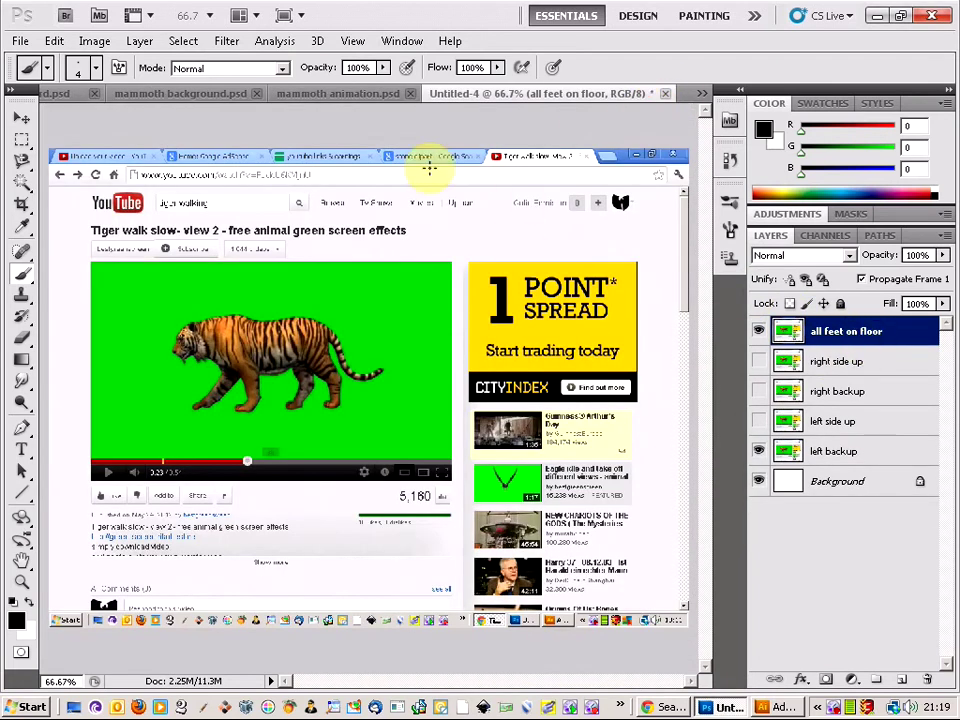
pyautogui.click(339, 94)
pyautogui.click(815, 372)
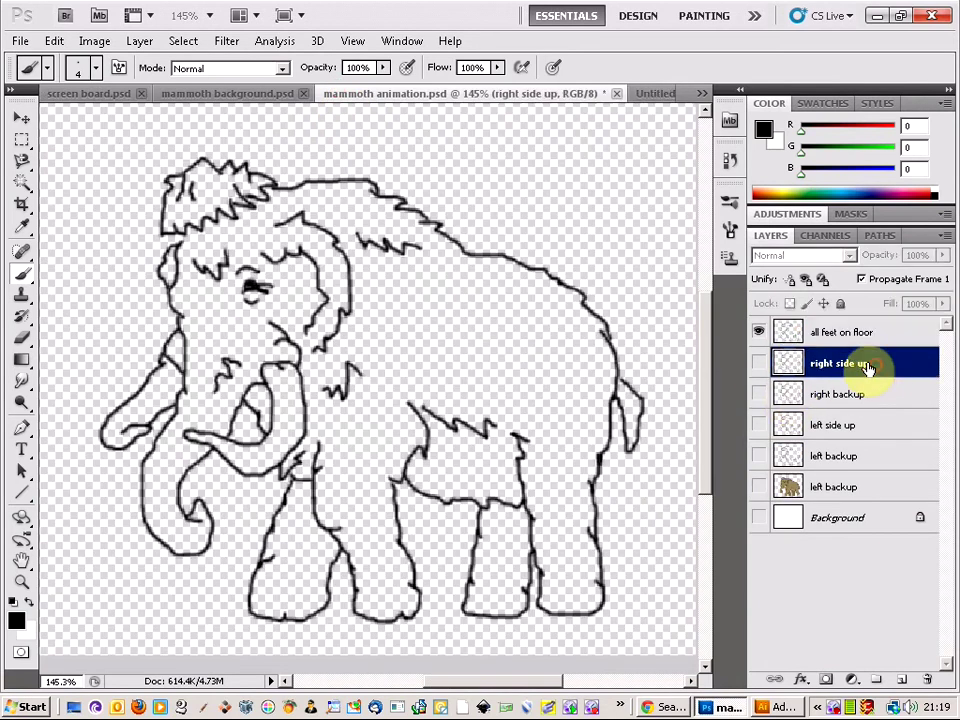
pyautogui.click(760, 362)
pyautogui.click(759, 332)
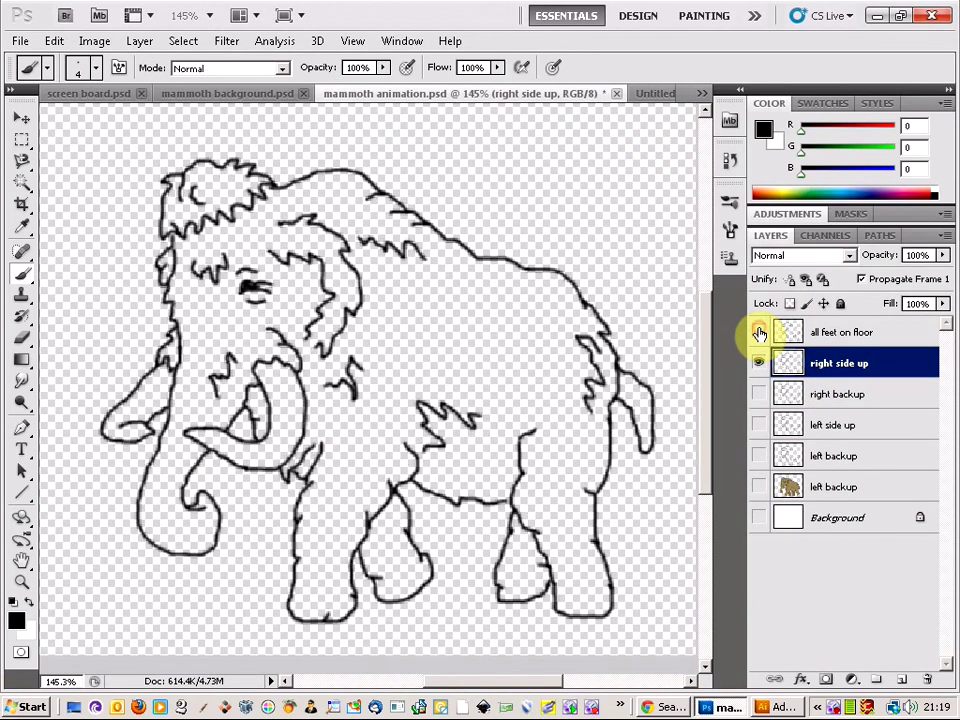
# Step: Hide the tiger's "all feet on floor" capture and compare its "right side up" pose with the mammoth's matching outline
pyautogui.click(645, 94)
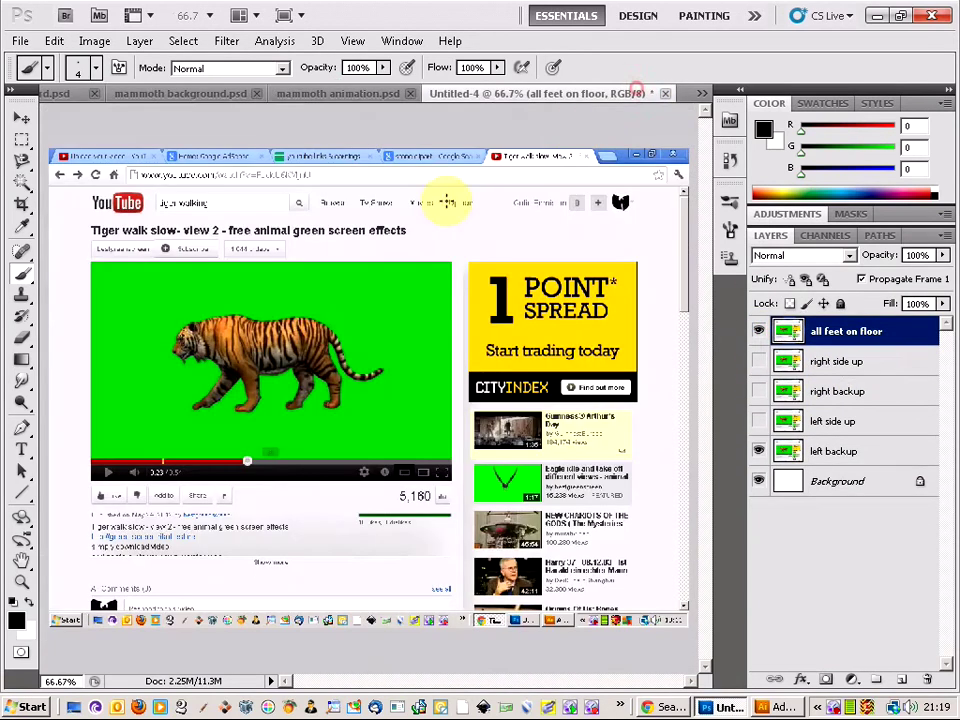
pyautogui.click(759, 331)
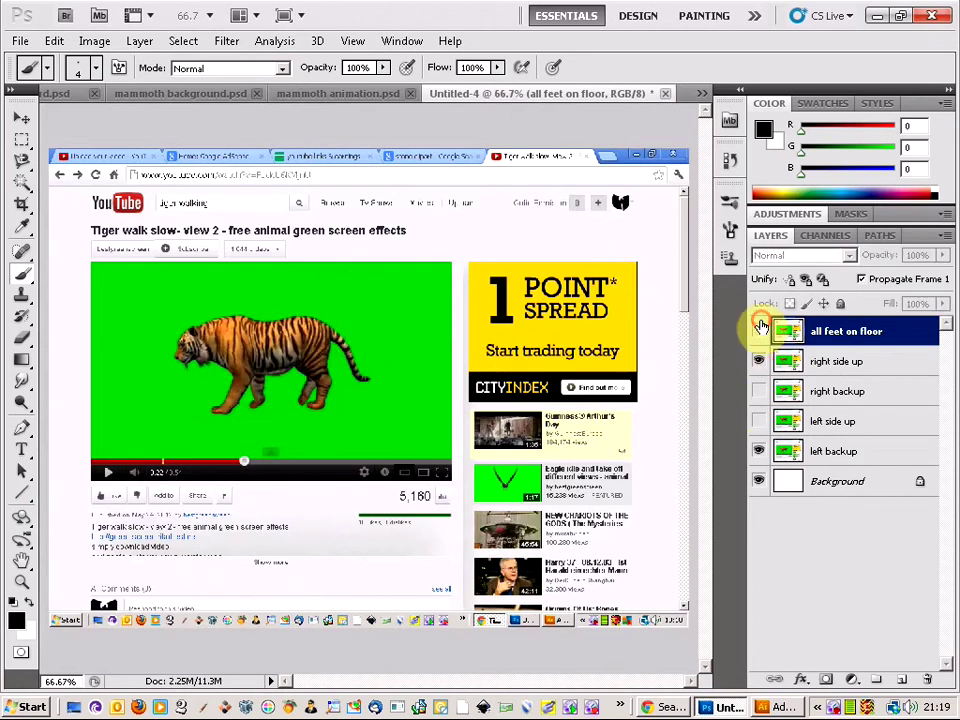
pyautogui.click(345, 95)
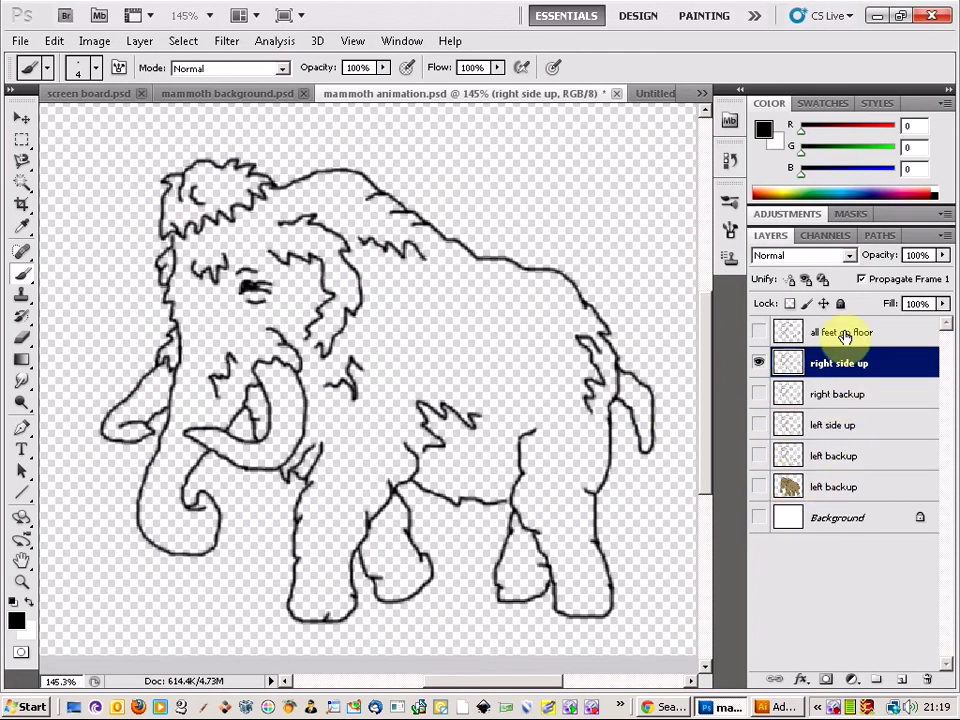
pyautogui.rightClick(838, 708)
pyautogui.click(767, 467)
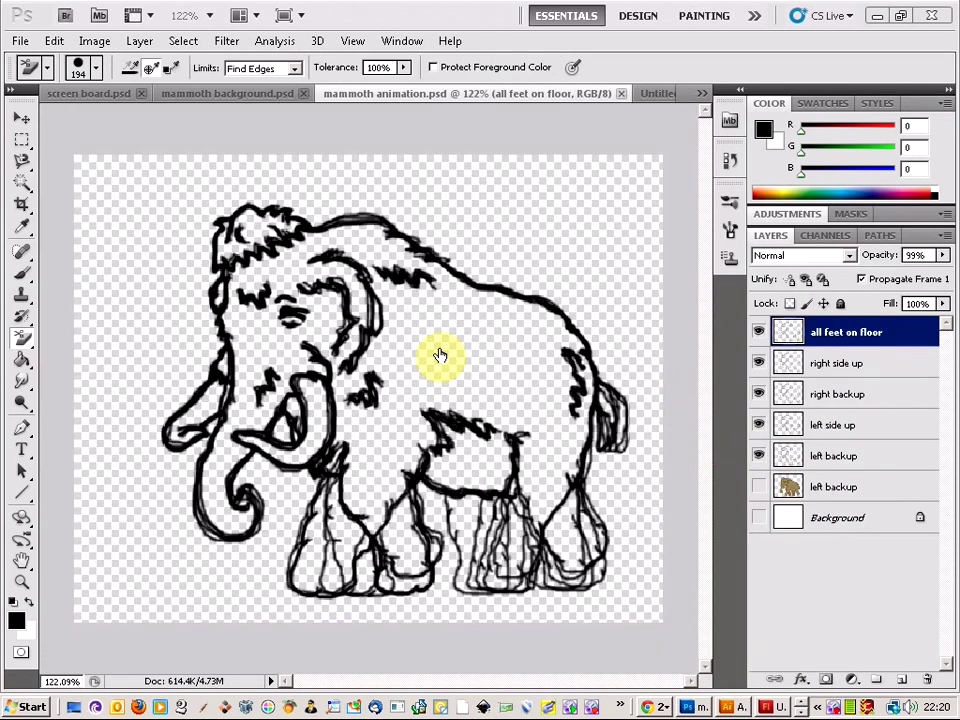
# Step: Switch to Flash and start importing mammoth animation.psd from the mammoth cheese folder into the open document
pyautogui.hotkey('alt', 'Tab')
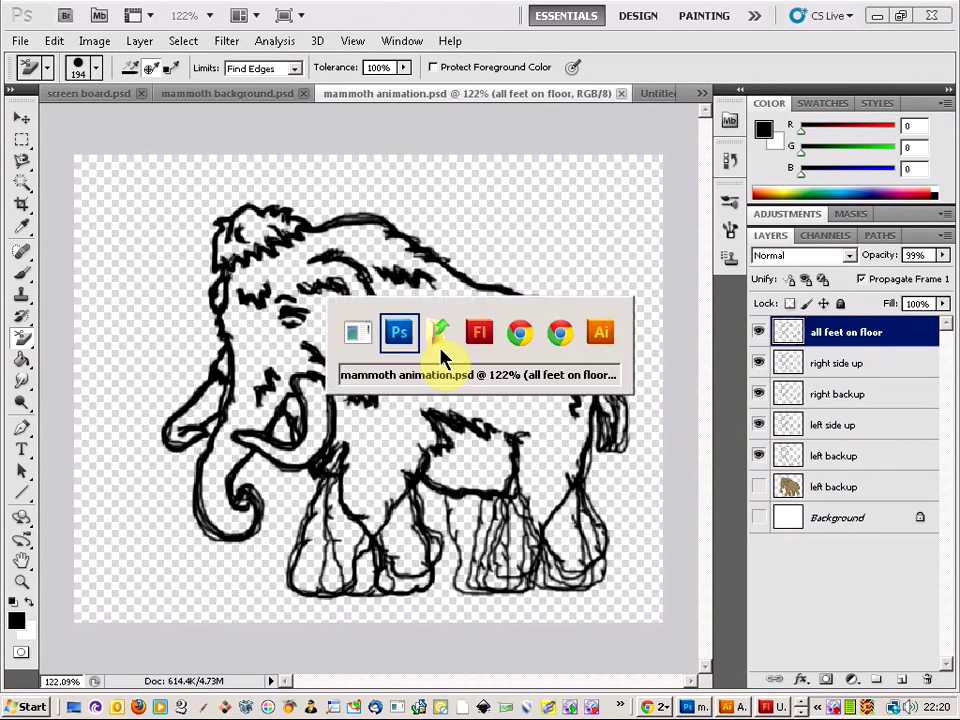
pyautogui.press('Tab')
pyautogui.press('Tab')
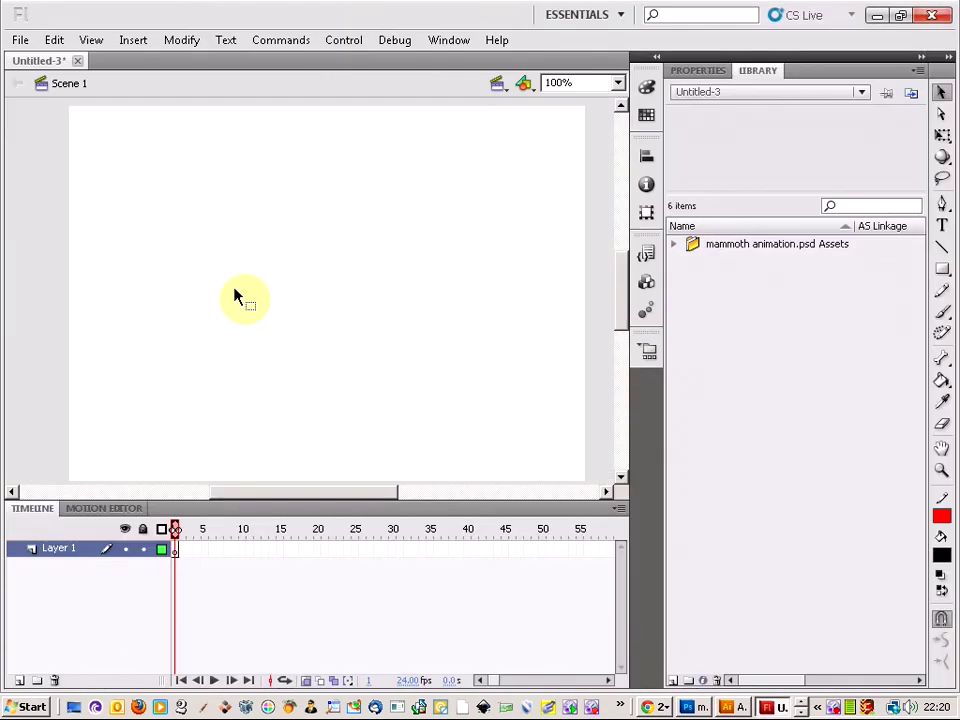
pyautogui.hotkey('alt', 'Tab')
pyautogui.press('Tab')
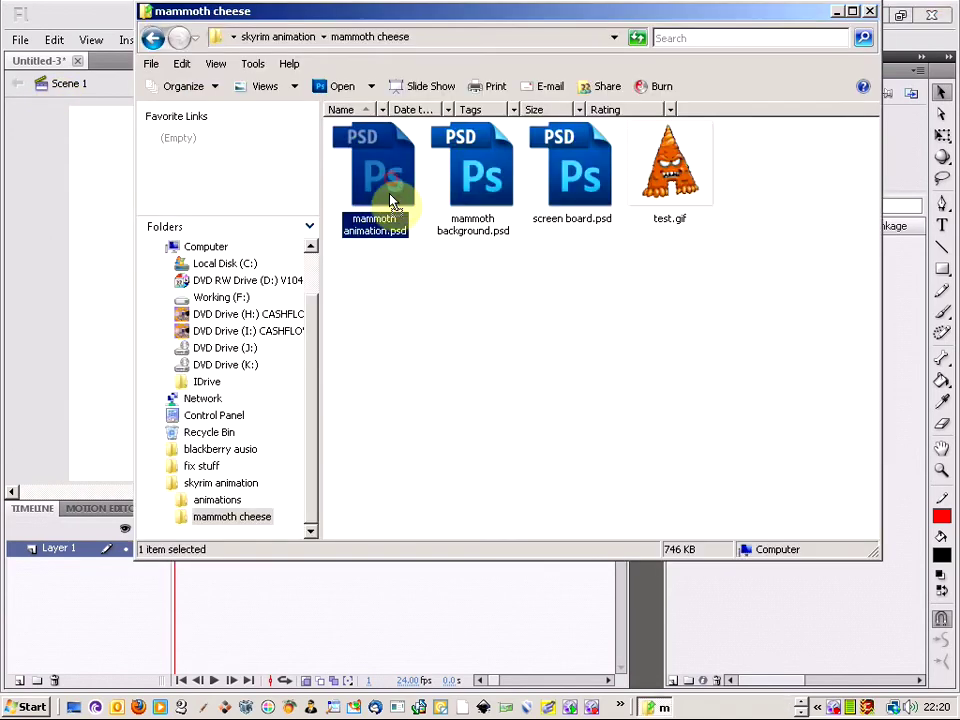
pyautogui.moveTo(396, 193); pyautogui.dragTo(439, 300)
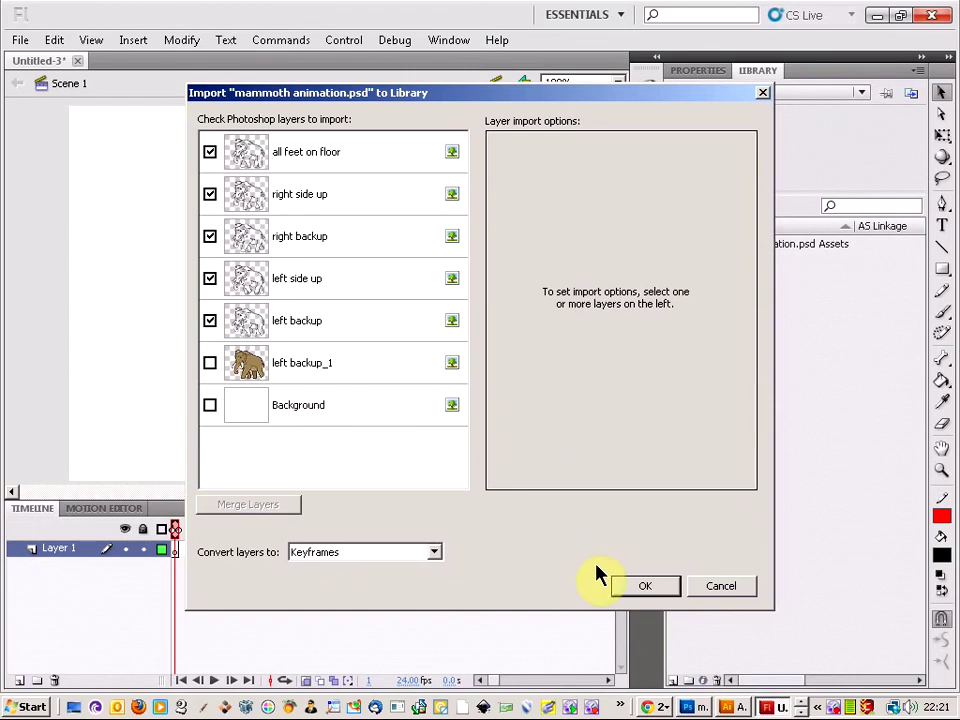
# Step: Import the checked mammoth outline layers with layers converted to Keyframes, and return to the Flash document
pyautogui.click(376, 552)
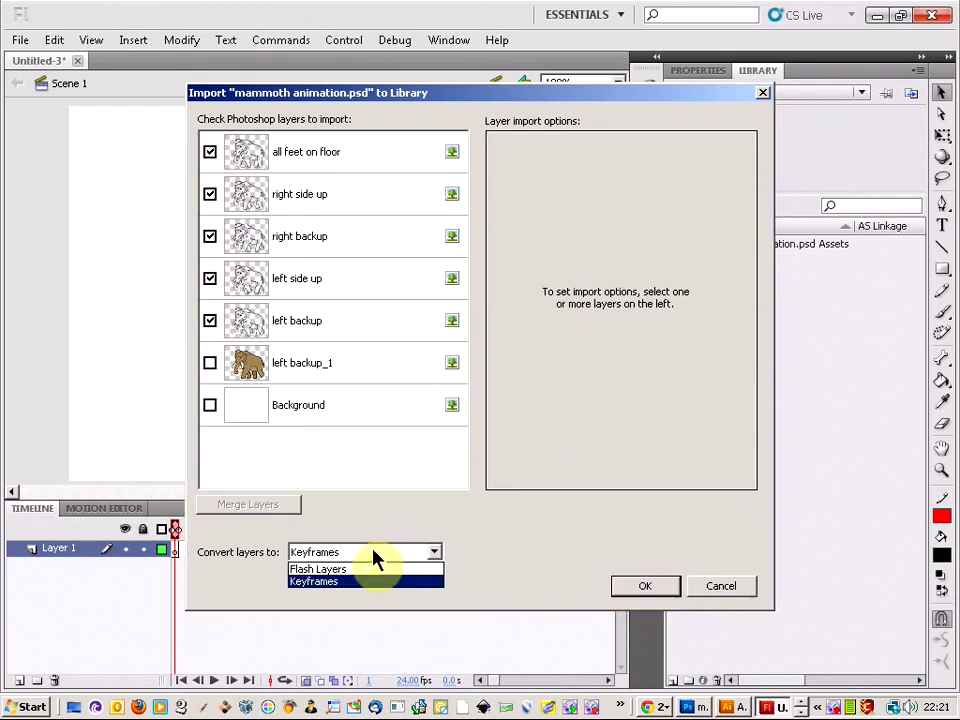
pyautogui.click(357, 583)
pyautogui.click(648, 589)
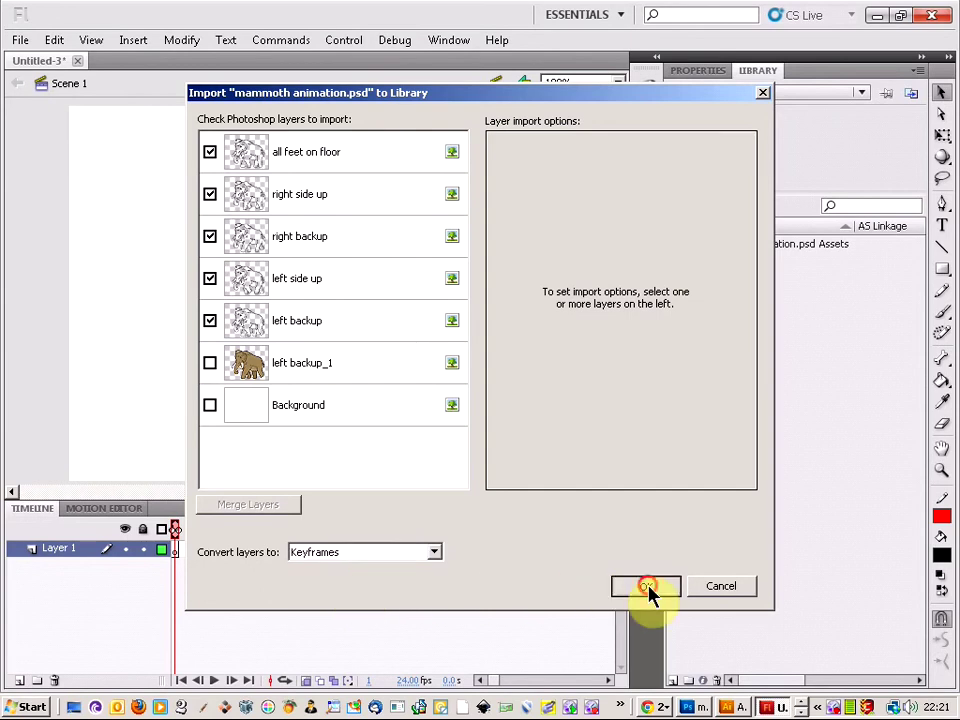
pyautogui.hotkey('alt', 'Tab')
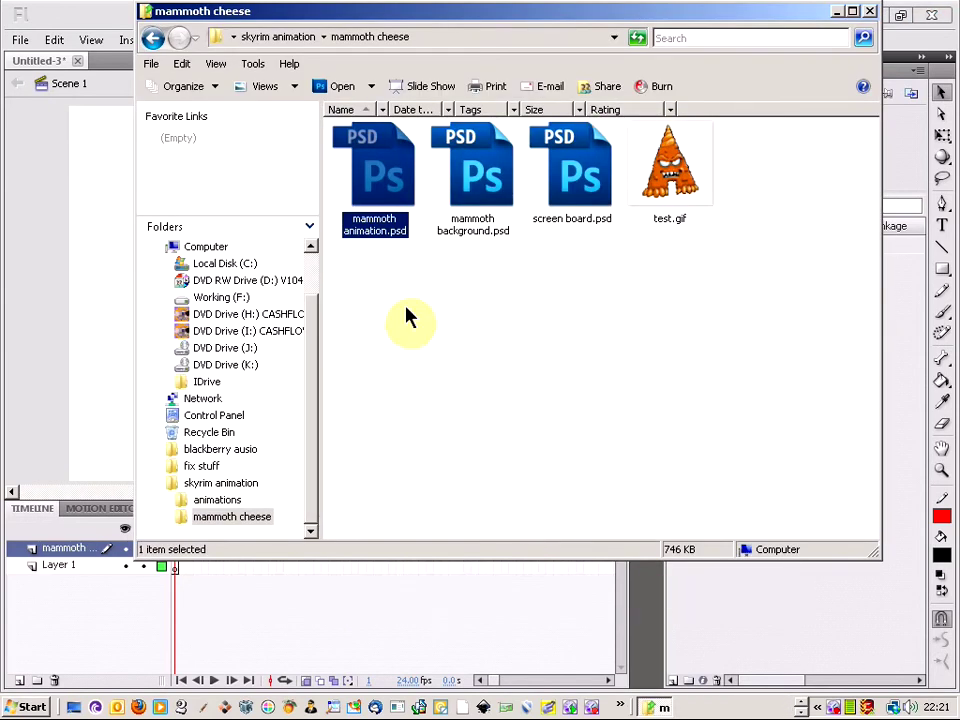
pyautogui.click(42, 357)
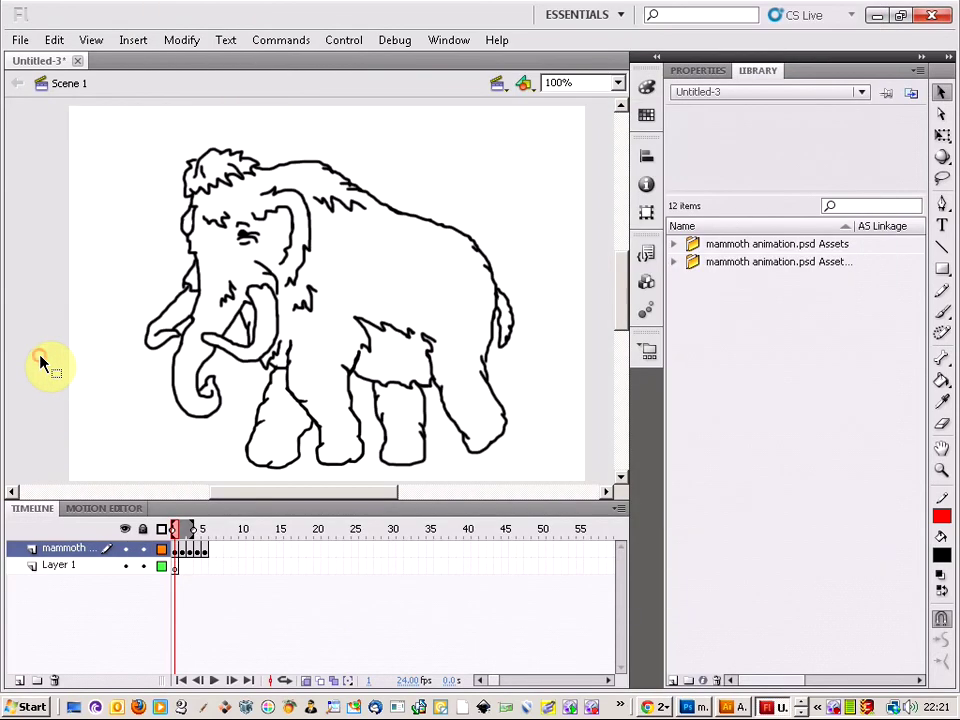
# Step: Space out the imported mammoth keyframes by moving the fifth to frame 40, fourth to 30, third to 20 and second to 10
pyautogui.click(183, 552)
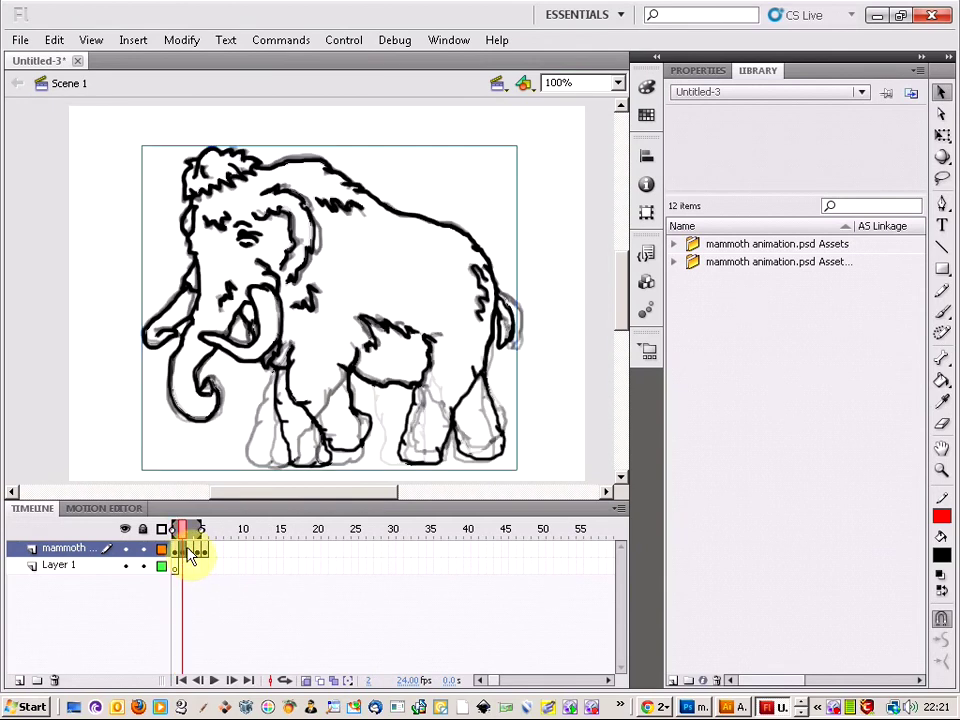
pyautogui.click(193, 555)
pyautogui.click(200, 554)
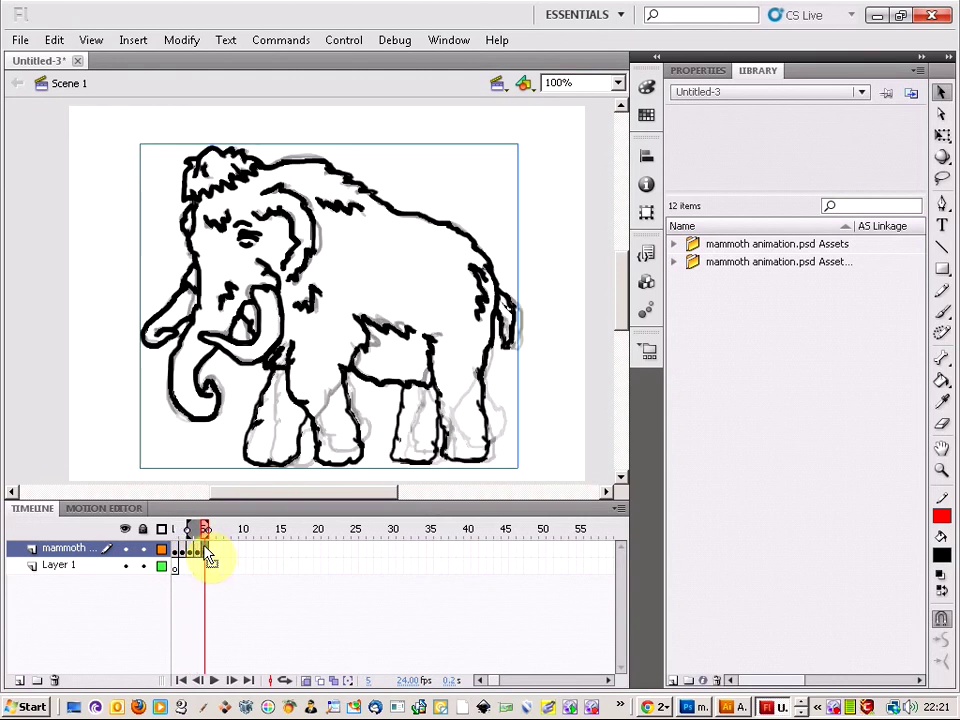
pyautogui.moveTo(199, 552); pyautogui.dragTo(466, 554)
pyautogui.click(200, 553)
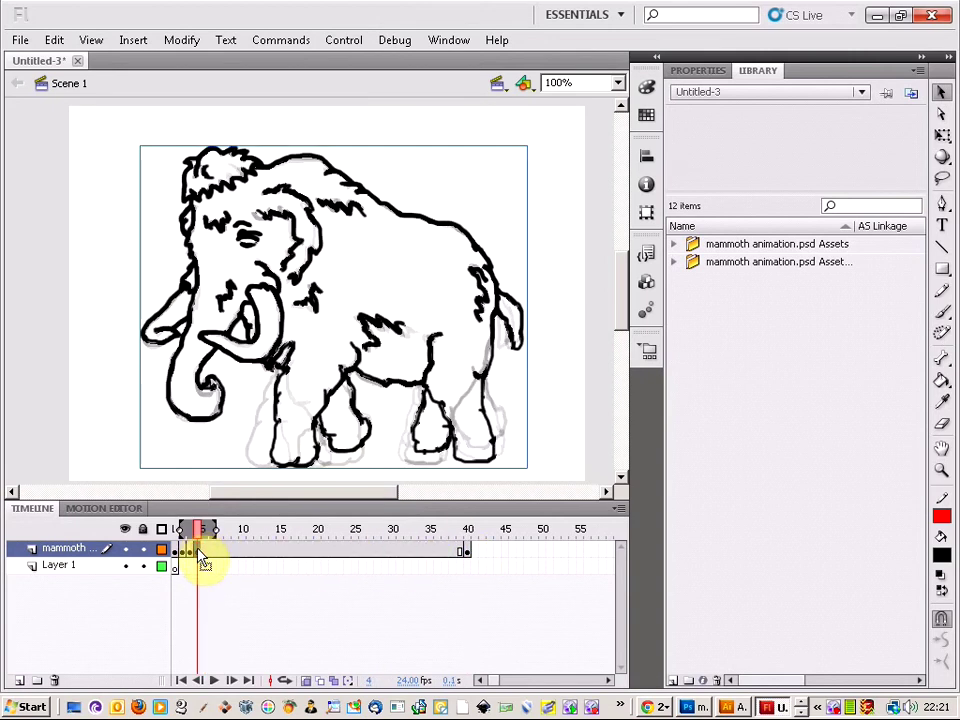
pyautogui.moveTo(201, 552); pyautogui.dragTo(390, 553)
pyautogui.click(191, 553)
pyautogui.moveTo(192, 553); pyautogui.dragTo(317, 553)
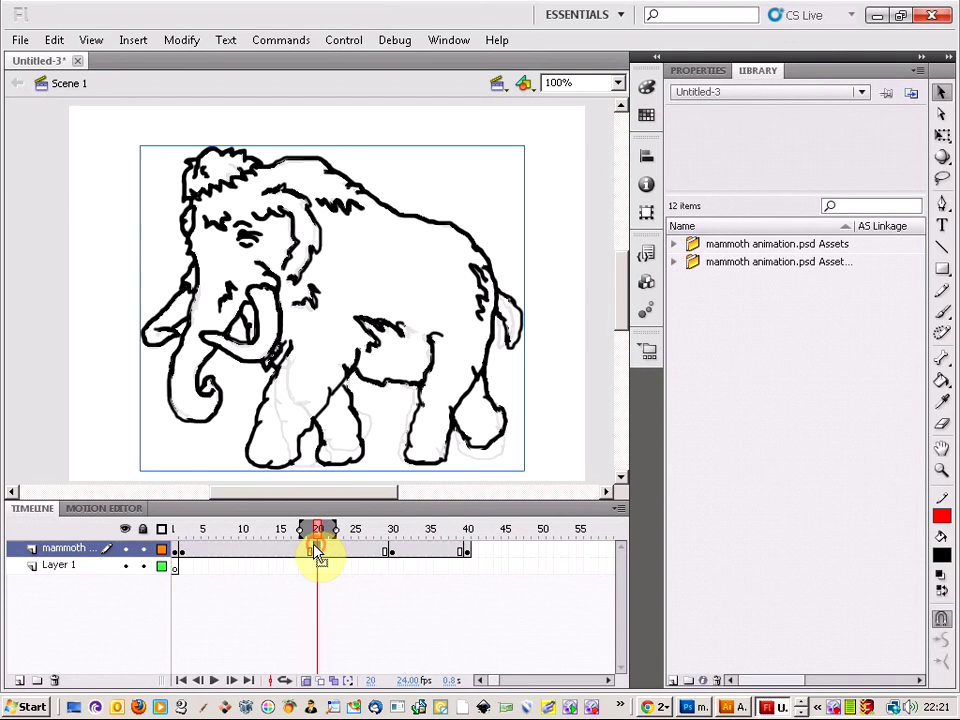
pyautogui.click(185, 553)
pyautogui.moveTo(185, 553); pyautogui.dragTo(247, 553)
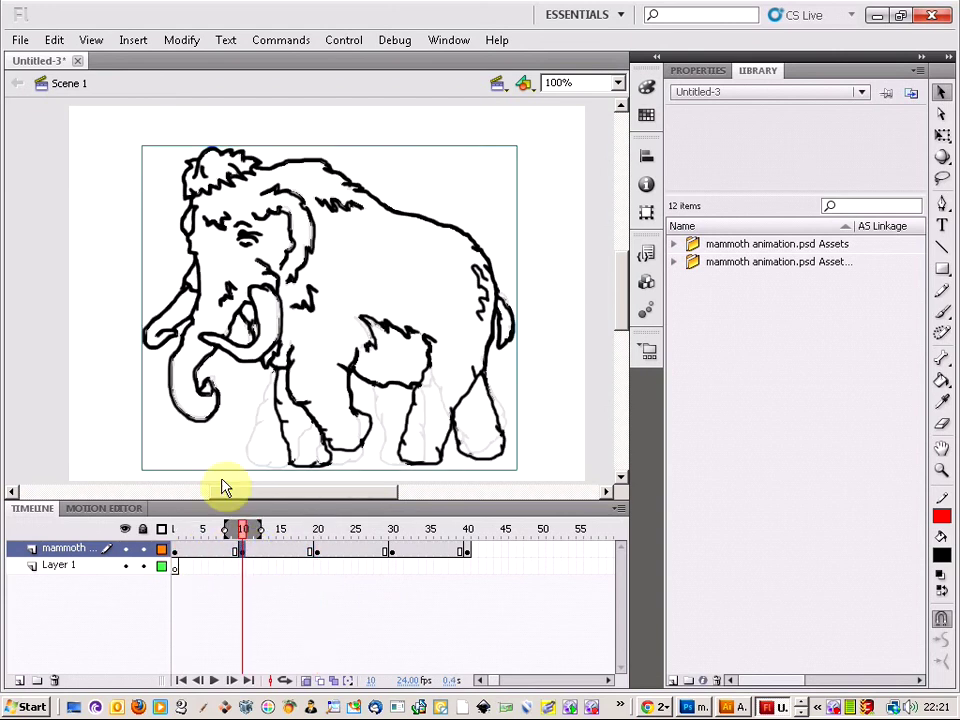
# Step: Test the scene to preview the mammoth walk cycle with the spaced keyframes
pyautogui.click(343, 40)
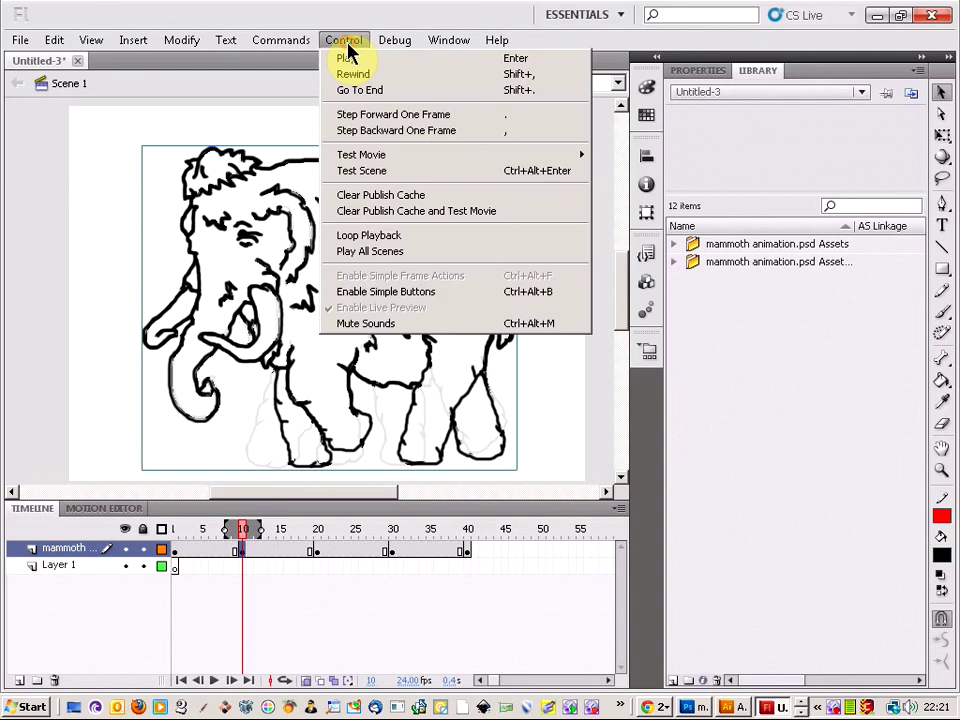
pyautogui.click(377, 172)
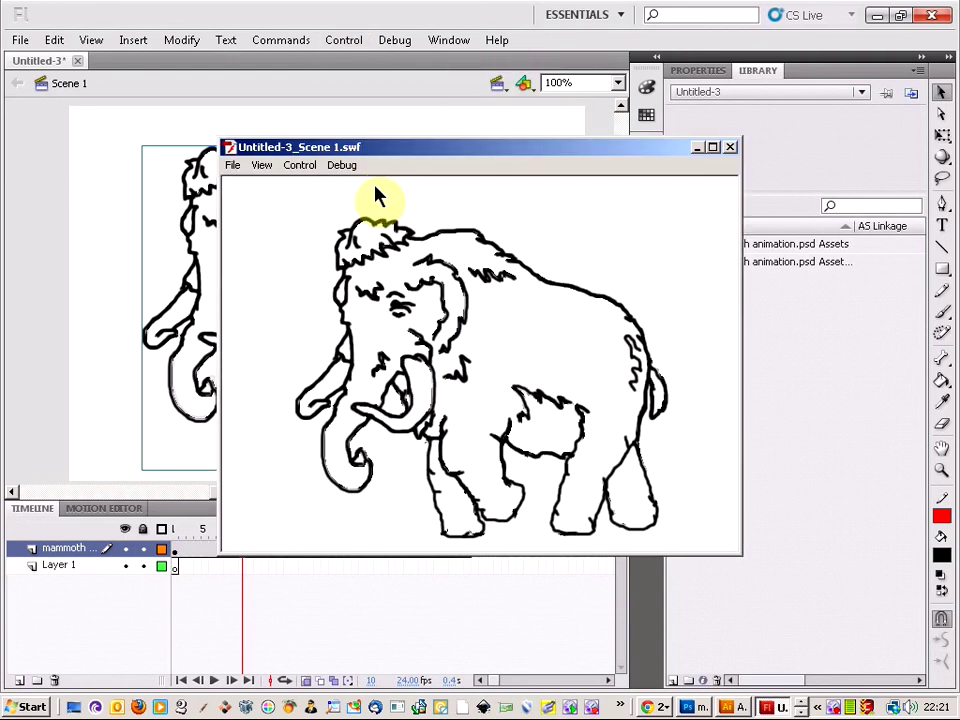